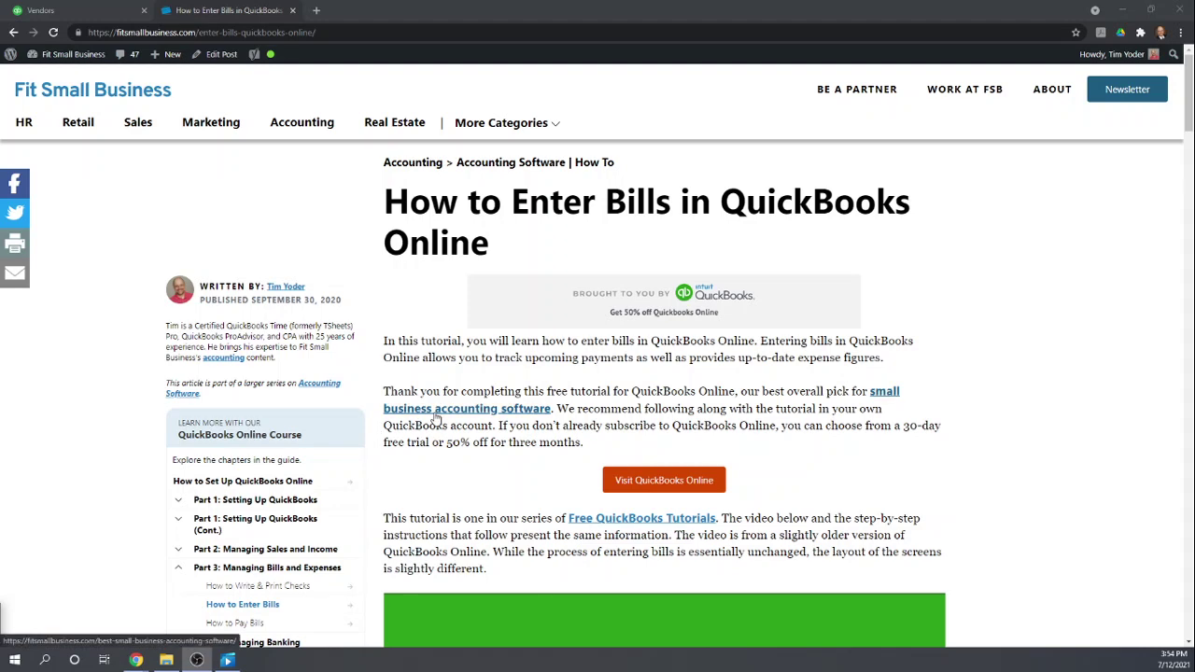
# - Switch to the QuickBooks account and go to the company dashboard
pyautogui.scroll(-2, 434, 417)
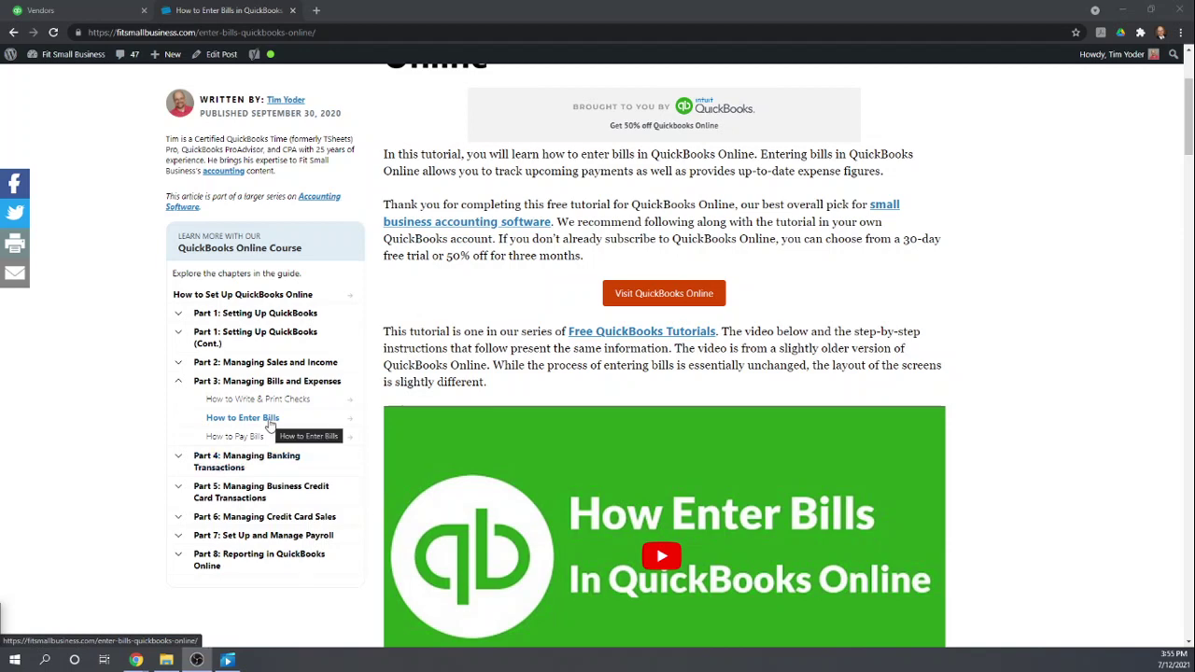
pyautogui.click(61, 11)
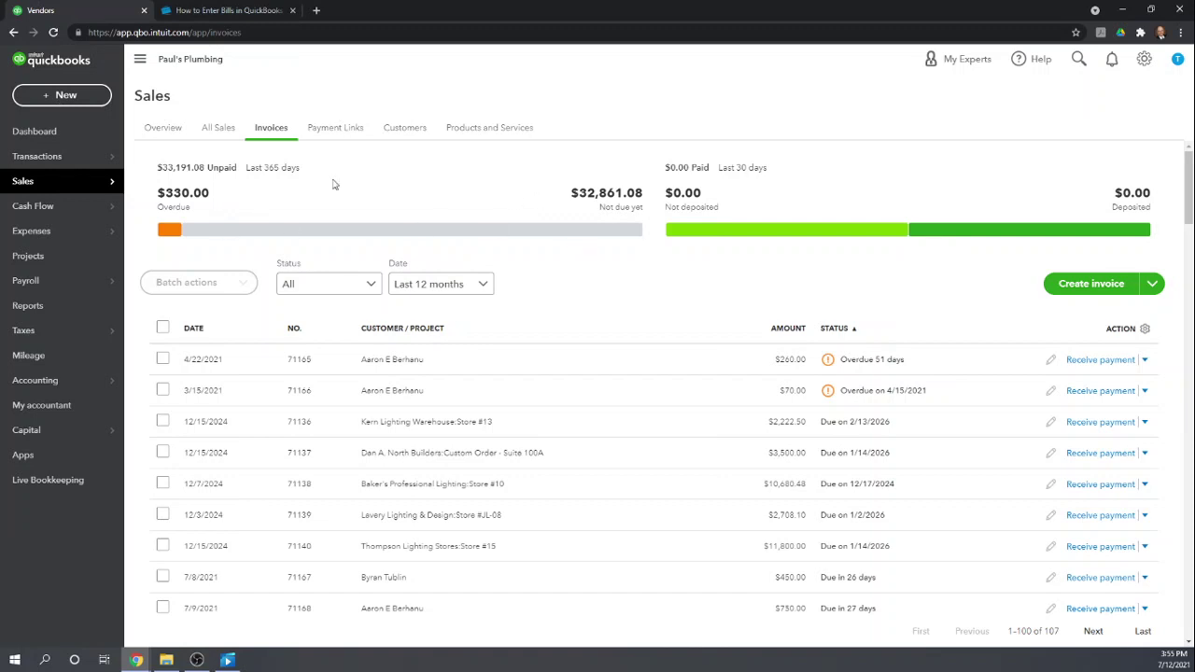
pyautogui.click(33, 134)
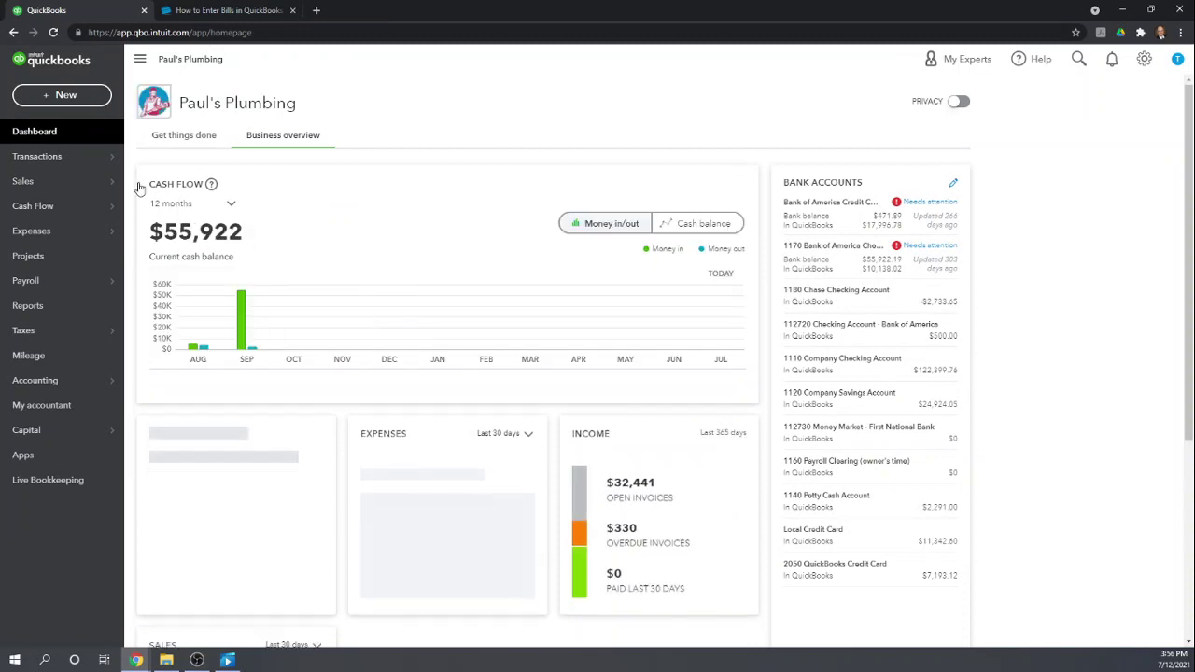
# - Start a new bill with County of Middlefield as the vendor
pyautogui.click(62, 97)
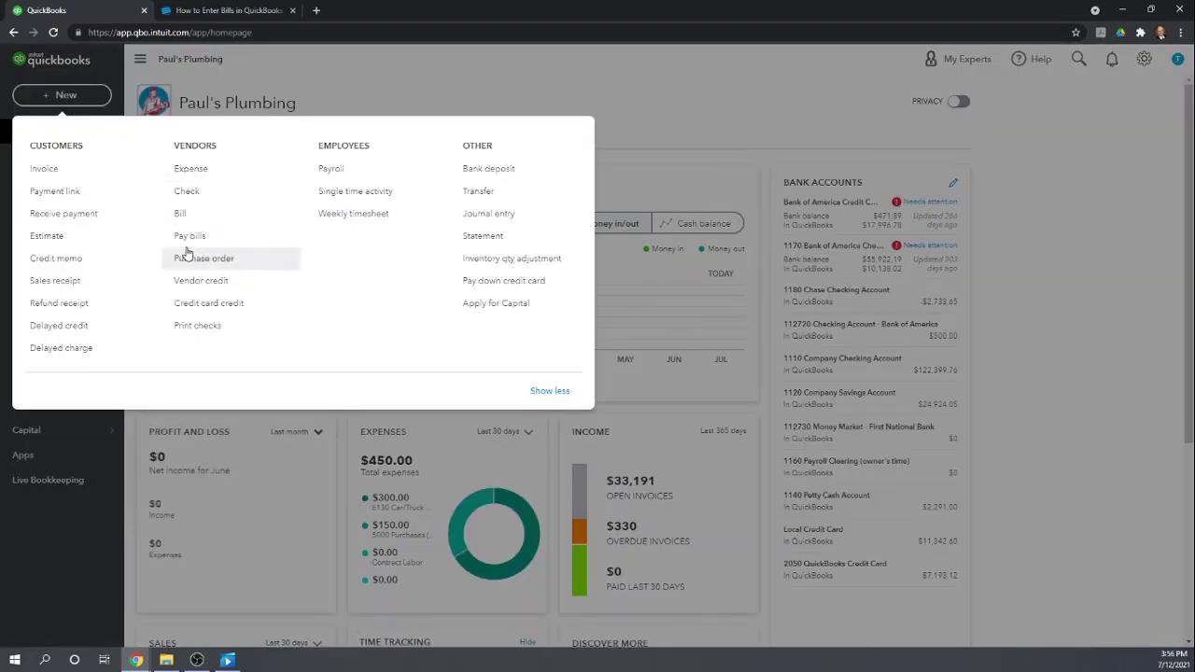
pyautogui.click(183, 216)
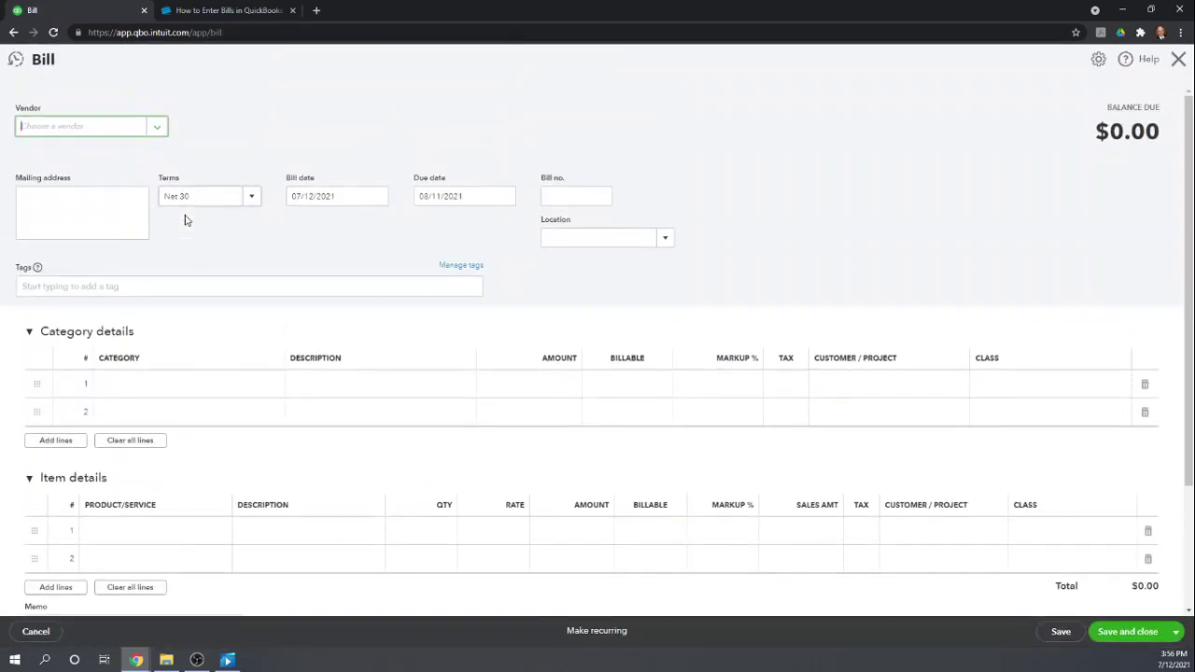
pyautogui.click(158, 127)
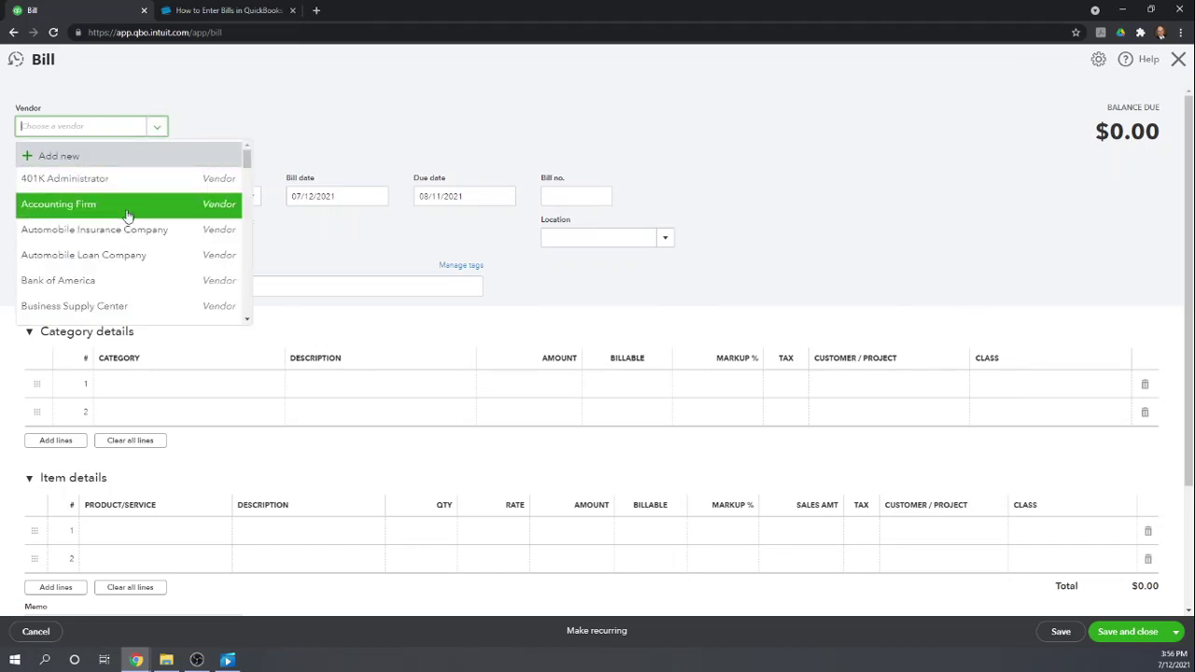
pyautogui.scroll(-3, 125, 214)
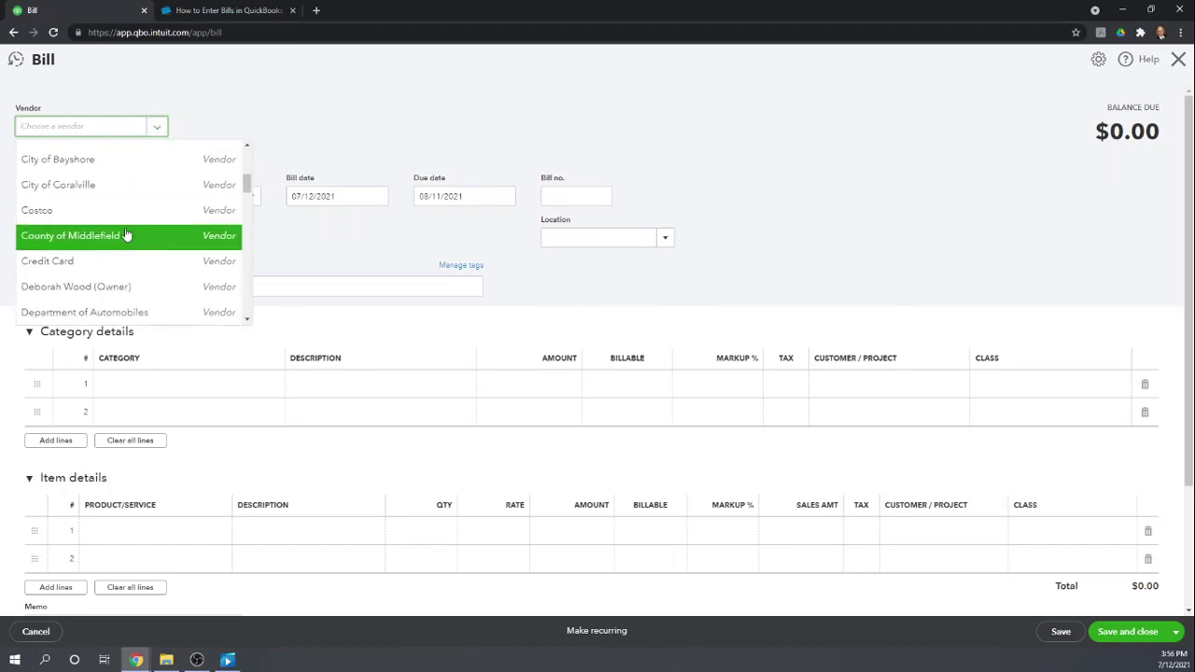
pyautogui.scroll(-1, 155, 200)
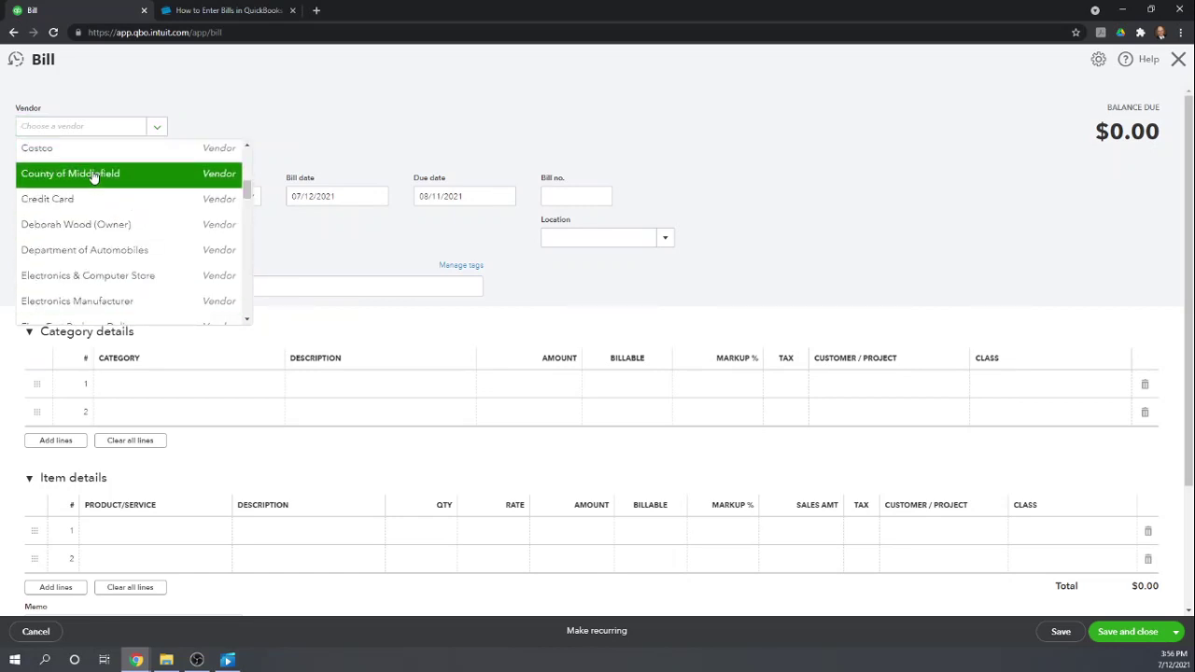
pyautogui.click(93, 175)
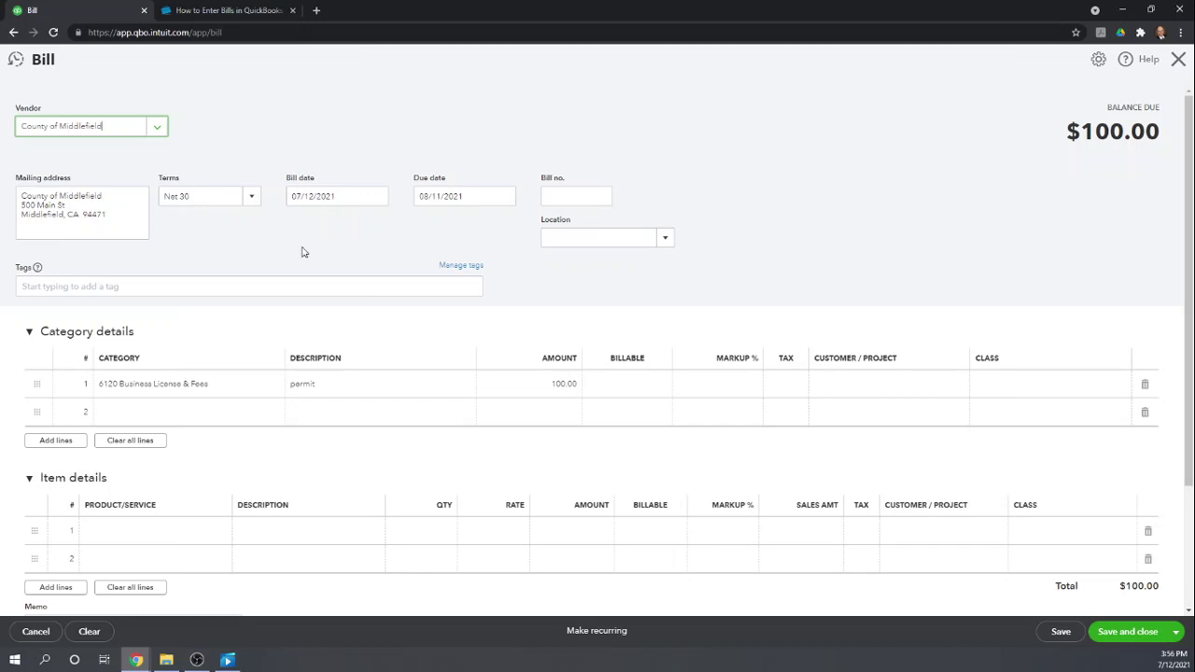
# - Enter 1000 as the County of Middlefield bill number and review the bill
pyautogui.click(566, 197)
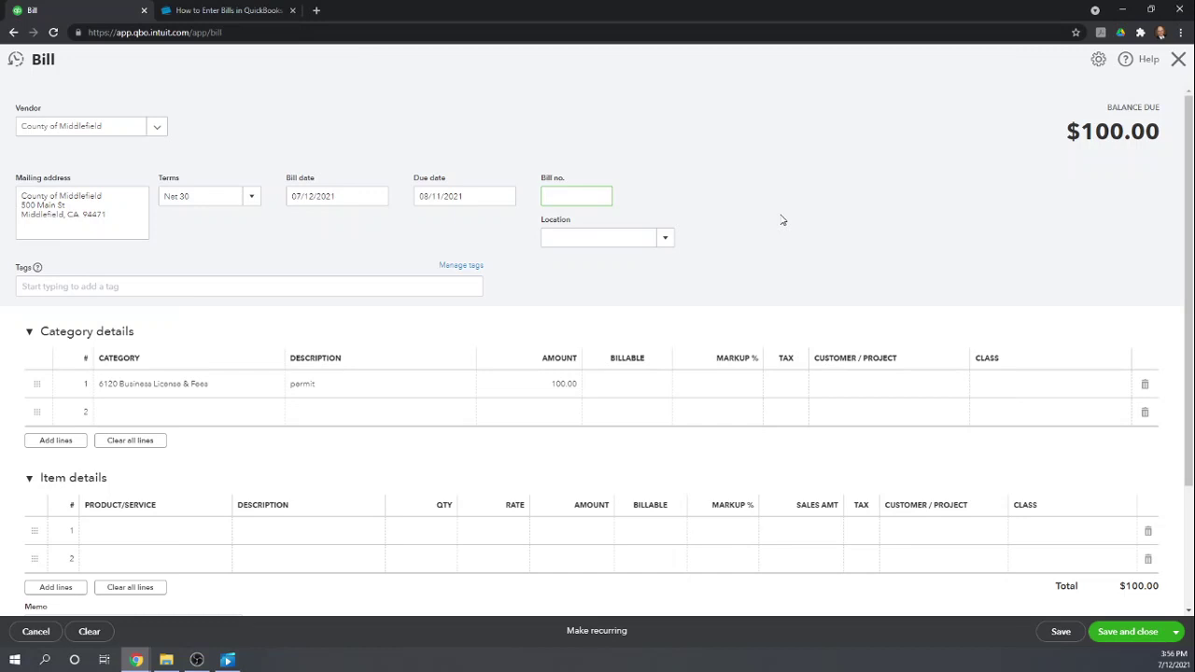
pyautogui.write('1000')
pyautogui.press('Tab')
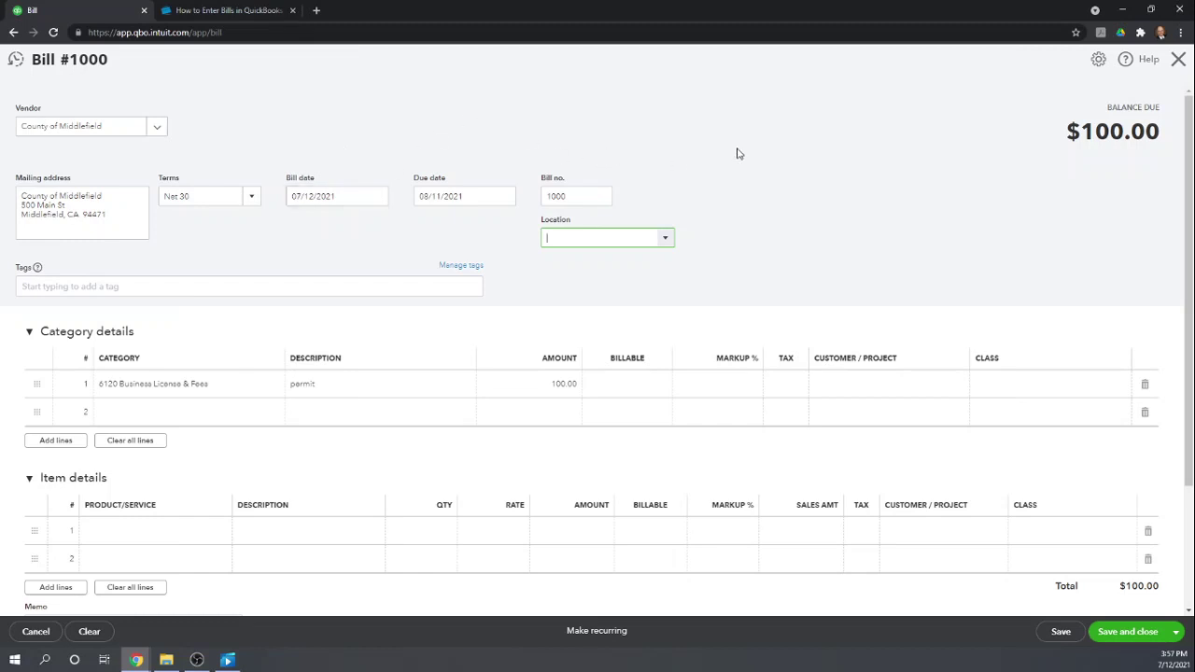
pyautogui.scroll(-1, 259, 377)
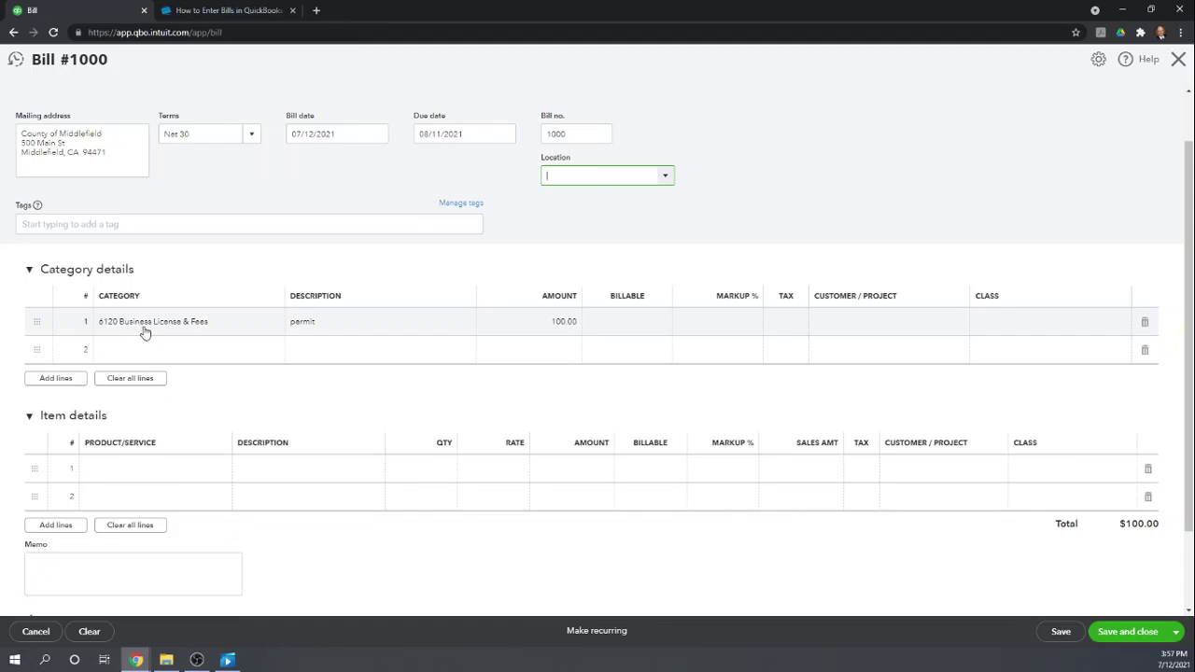
pyautogui.scroll(1, 144, 331)
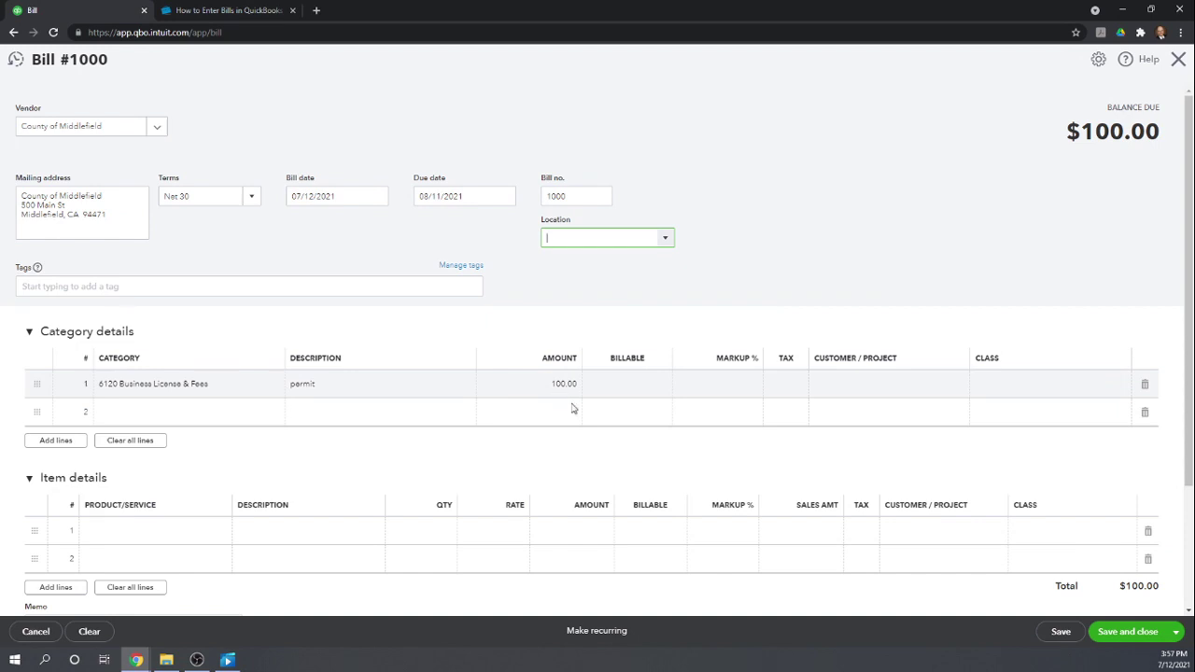
# - Make the permit line billable with a 50% markup and no tax
pyautogui.click(624, 390)
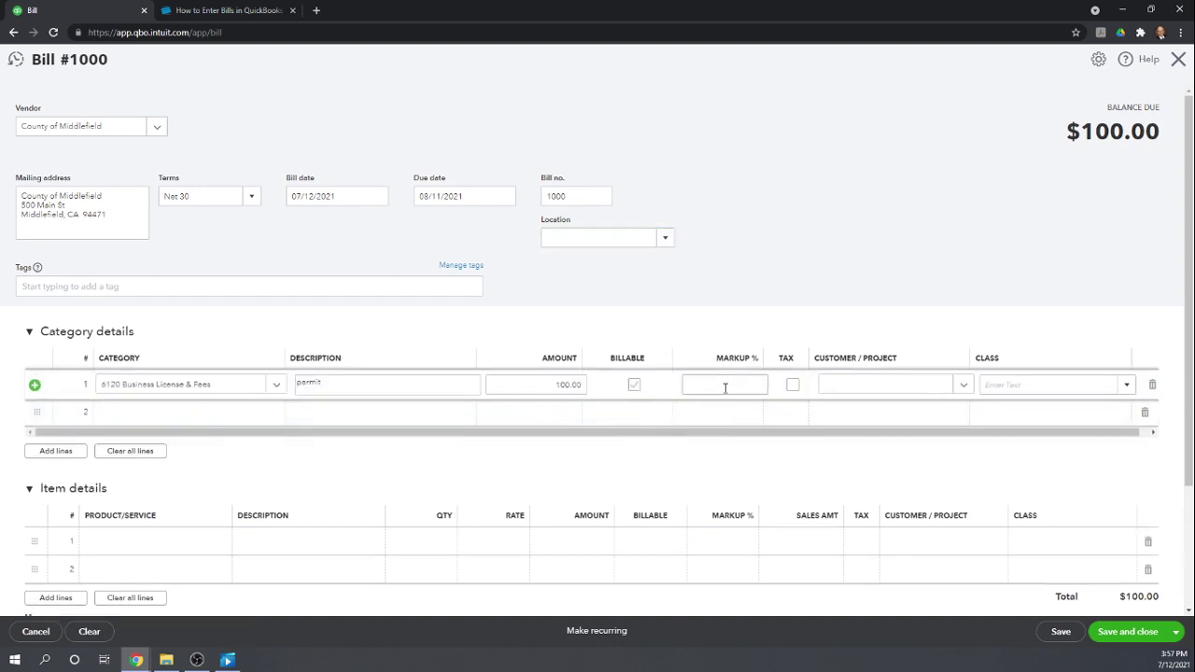
pyautogui.click(725, 386)
pyautogui.click(635, 386)
pyautogui.write('100')
pyautogui.doubleClick(752, 385)
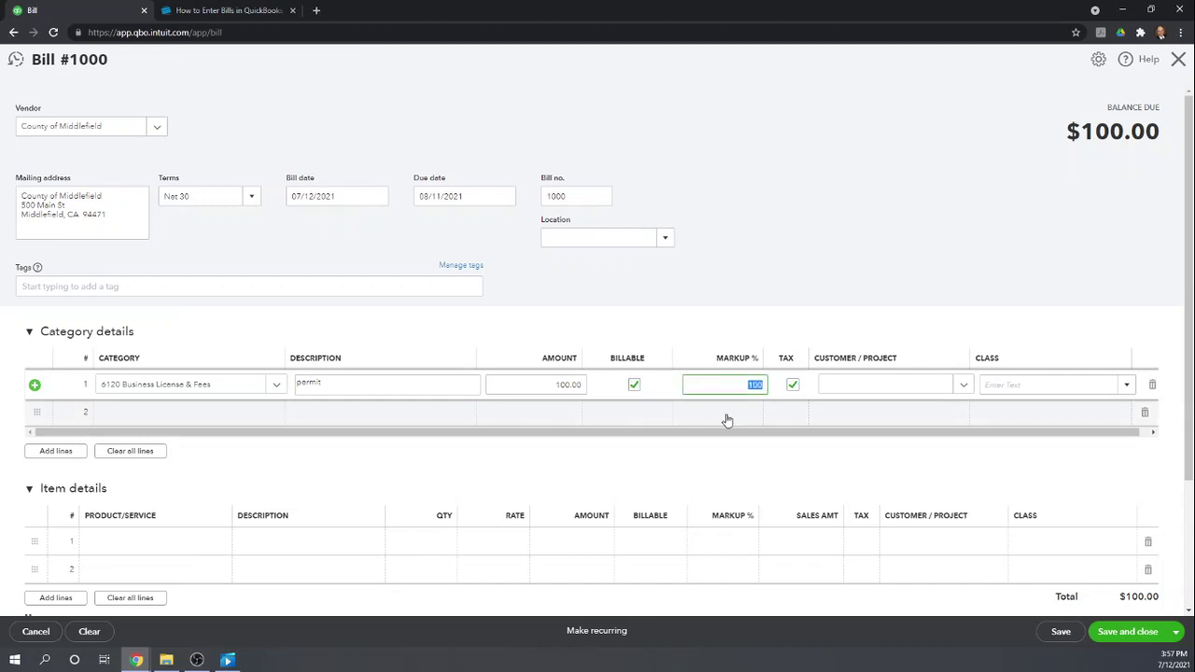
pyautogui.write('50')
pyautogui.press('Tab')
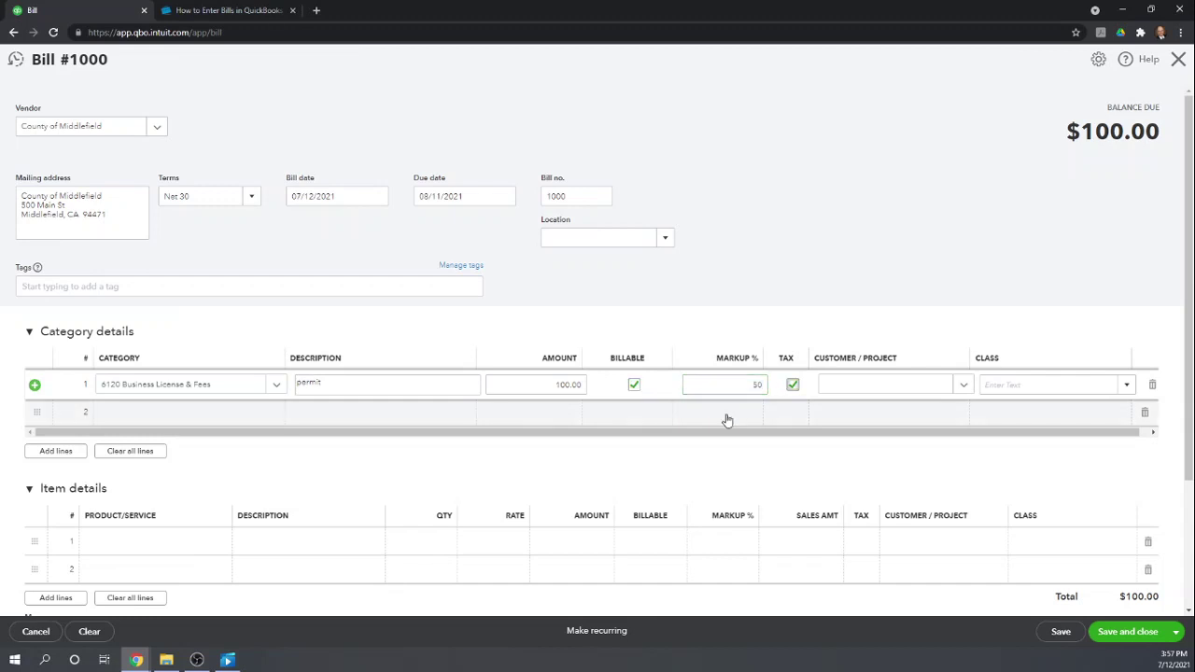
pyautogui.click(793, 385)
# - Assign the permit line to the customer and the Exterior class
pyautogui.click(964, 385)
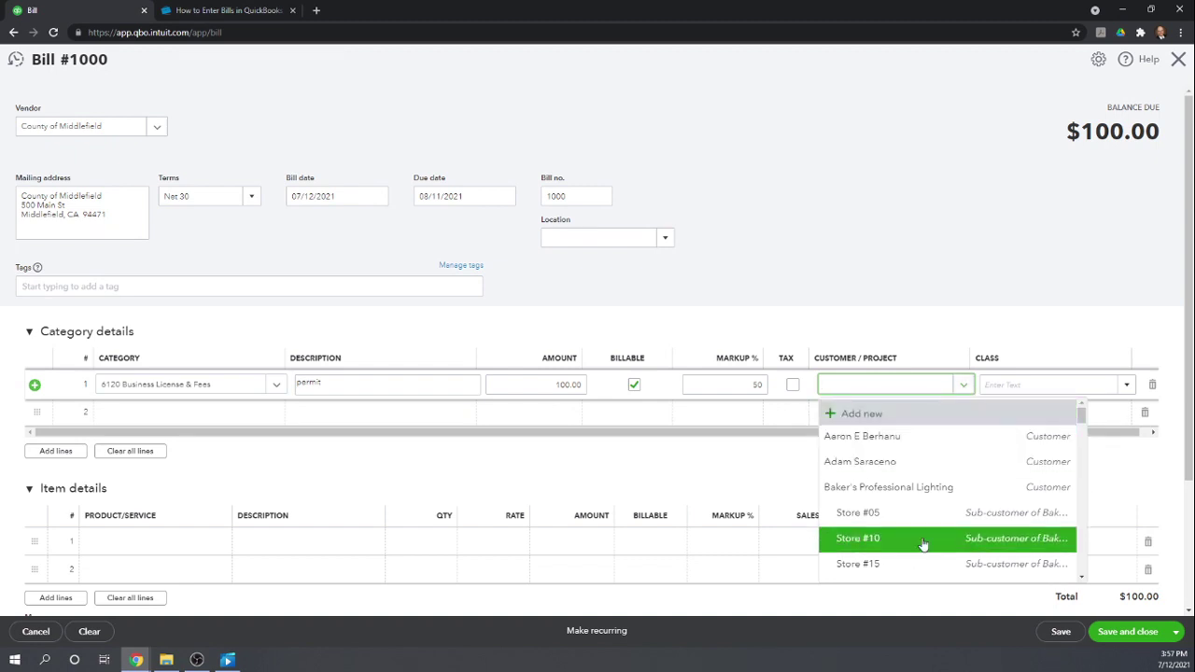
pyautogui.click(870, 466)
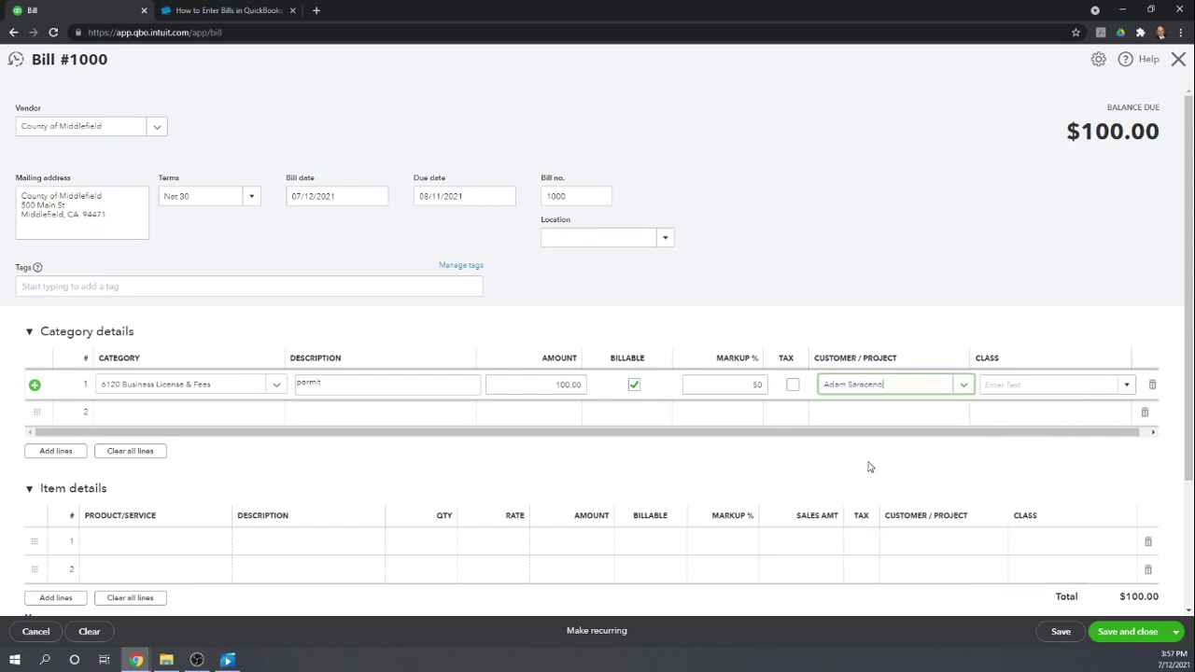
pyautogui.click(1128, 386)
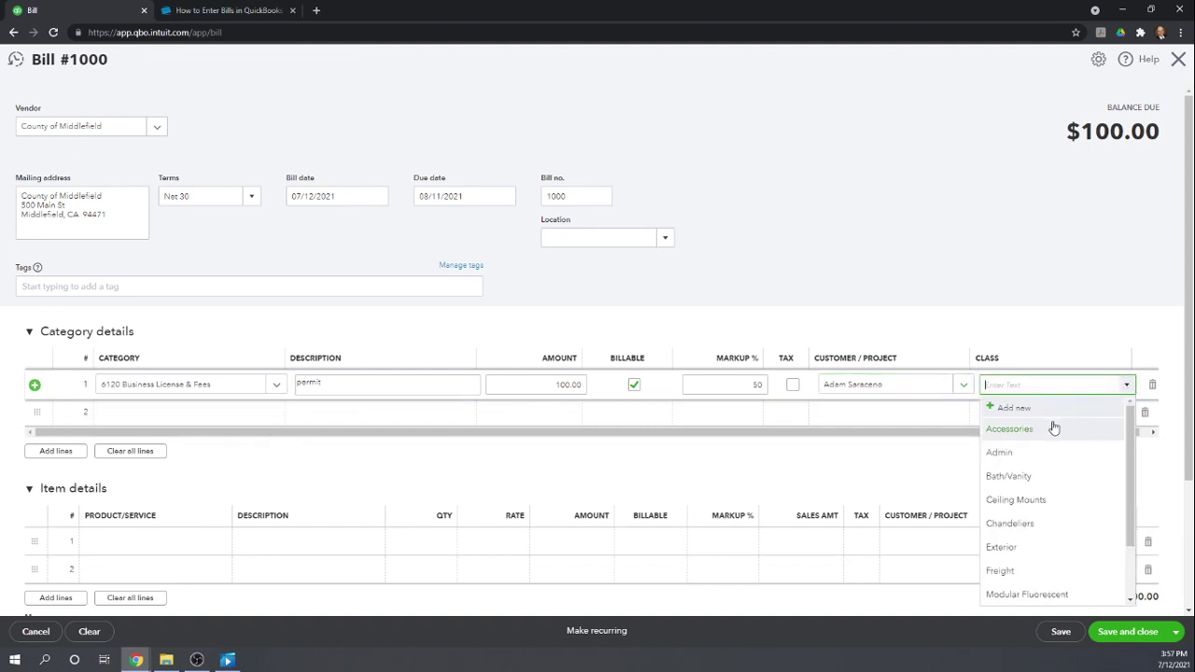
pyautogui.click(997, 548)
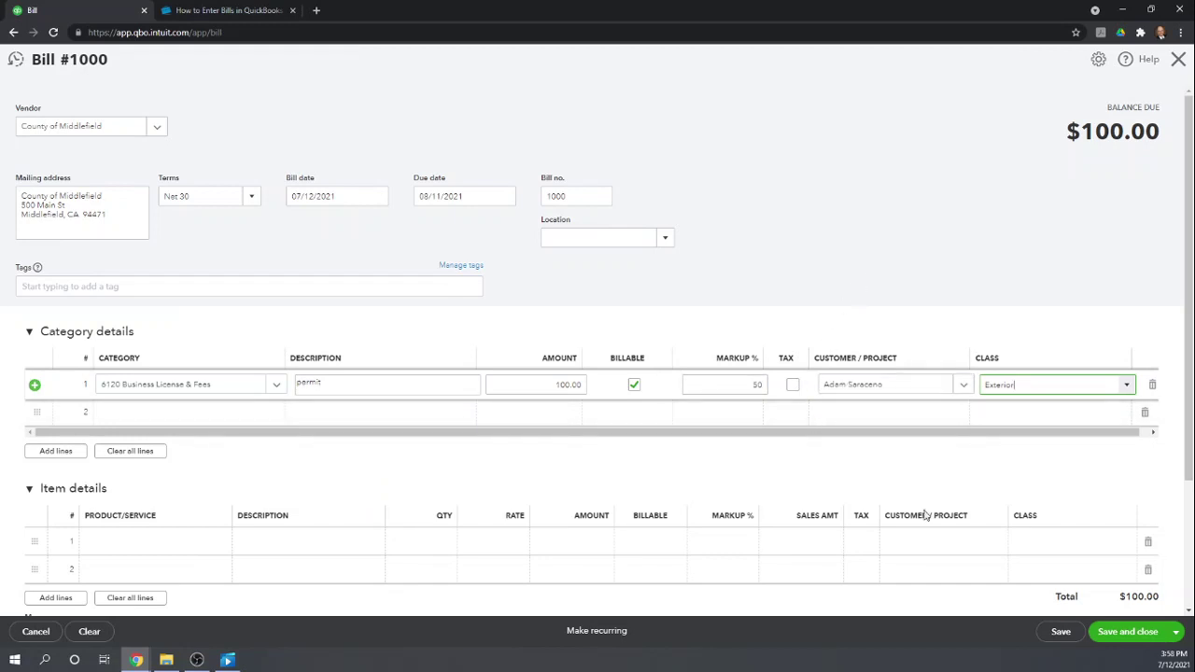
# - Save and close bill 1000, then start a second vendor bill
pyautogui.click(1128, 635)
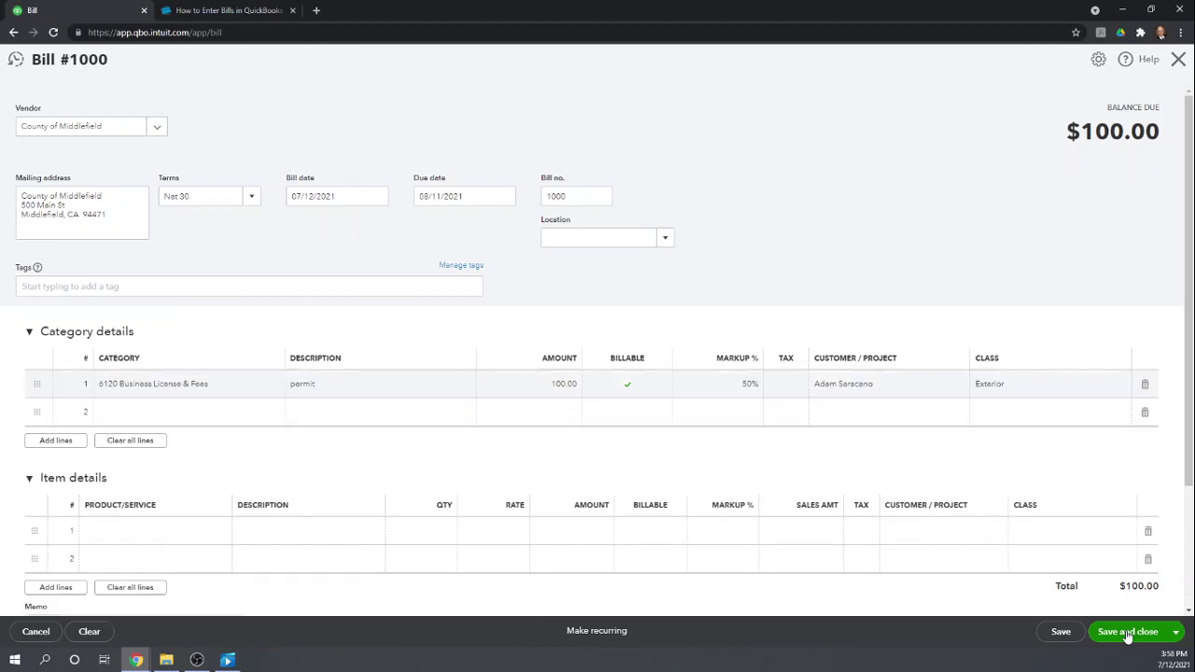
pyautogui.click(1128, 635)
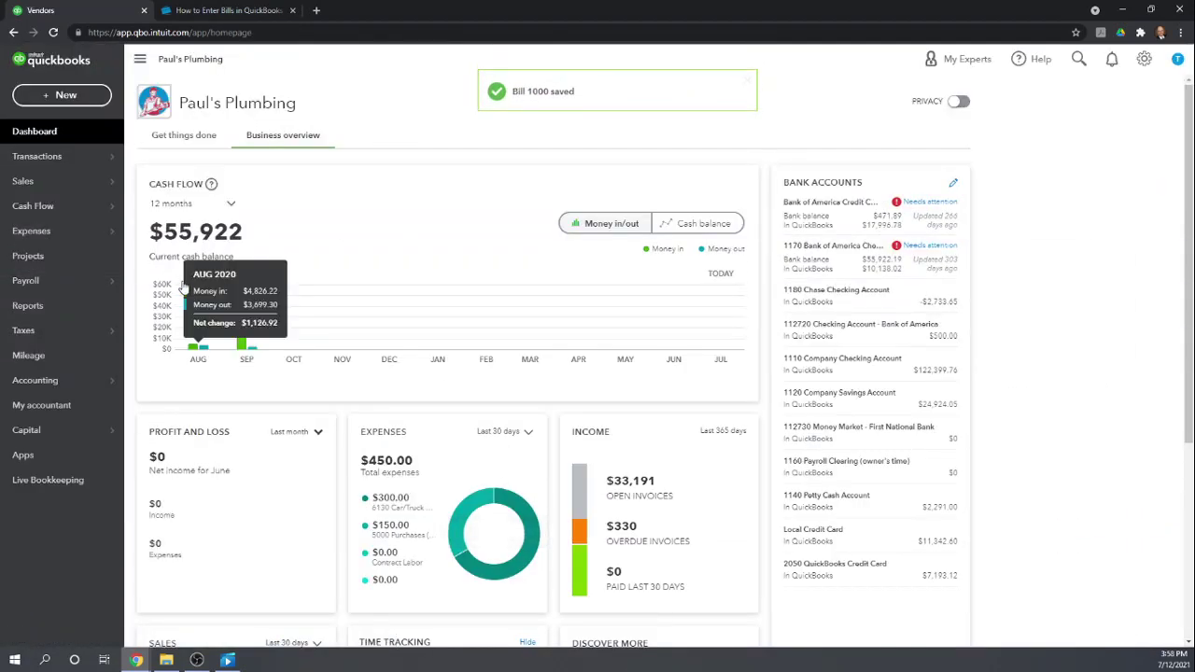
pyautogui.click(42, 94)
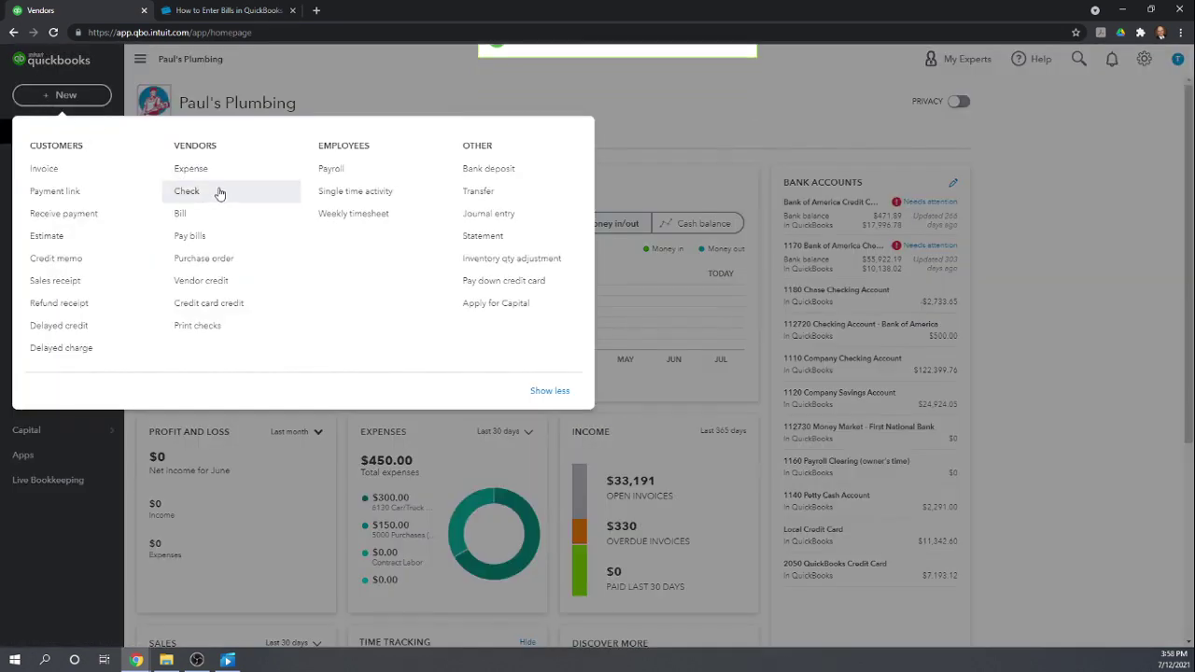
pyautogui.click(181, 213)
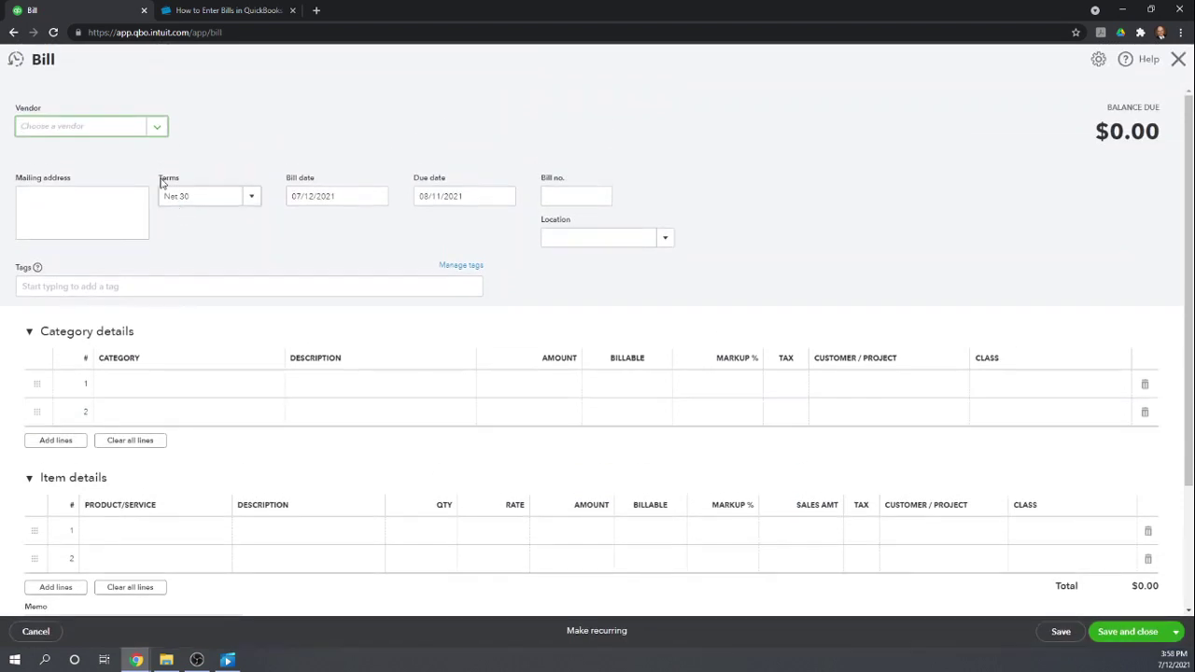
# - Set the new bill's vendor to Electronics Manufacturer and its bill number to 1200
pyautogui.click(157, 128)
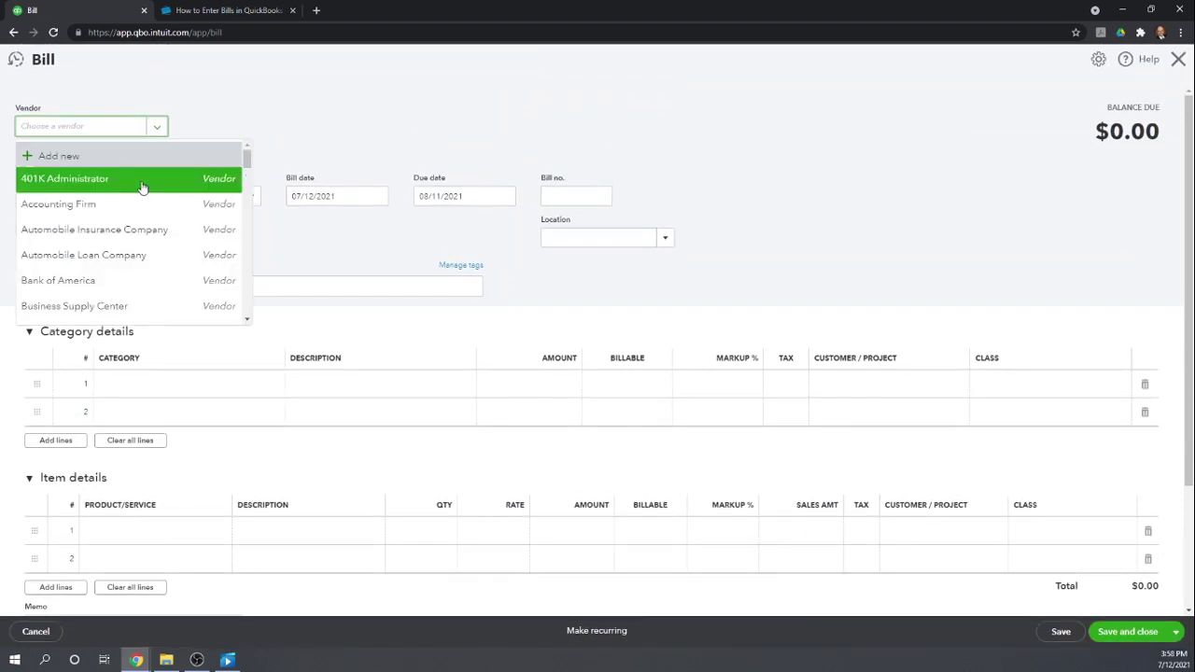
pyautogui.scroll(-2, 136, 191)
pyautogui.scroll(-3, 136, 196)
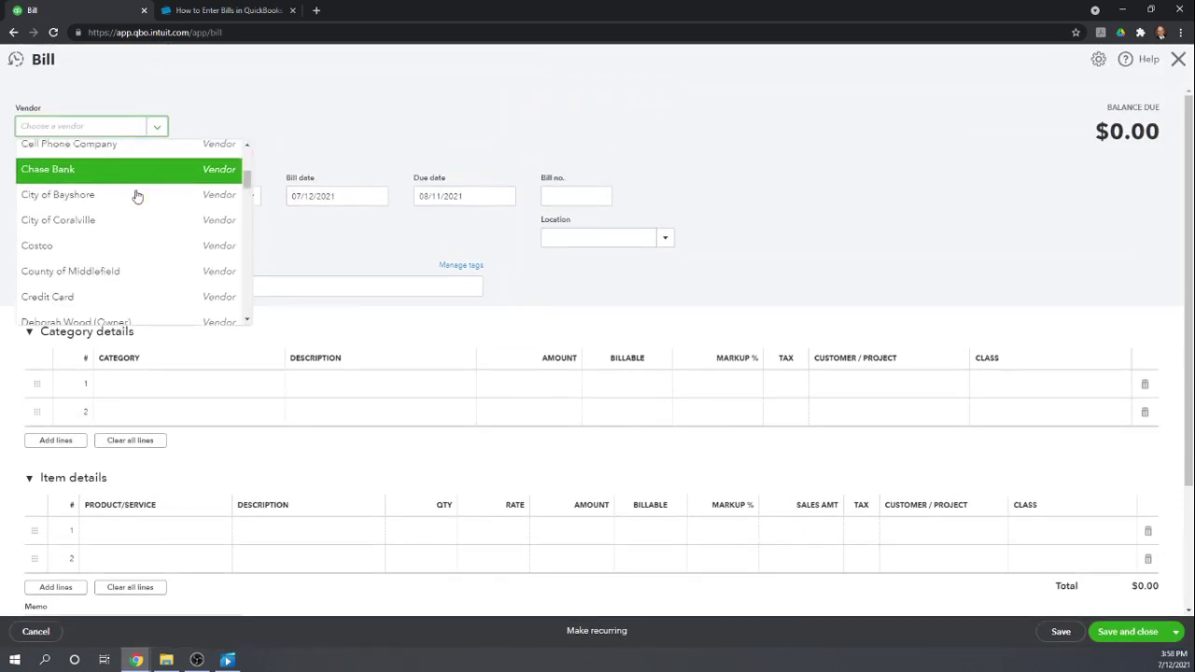
pyautogui.scroll(-3, 137, 195)
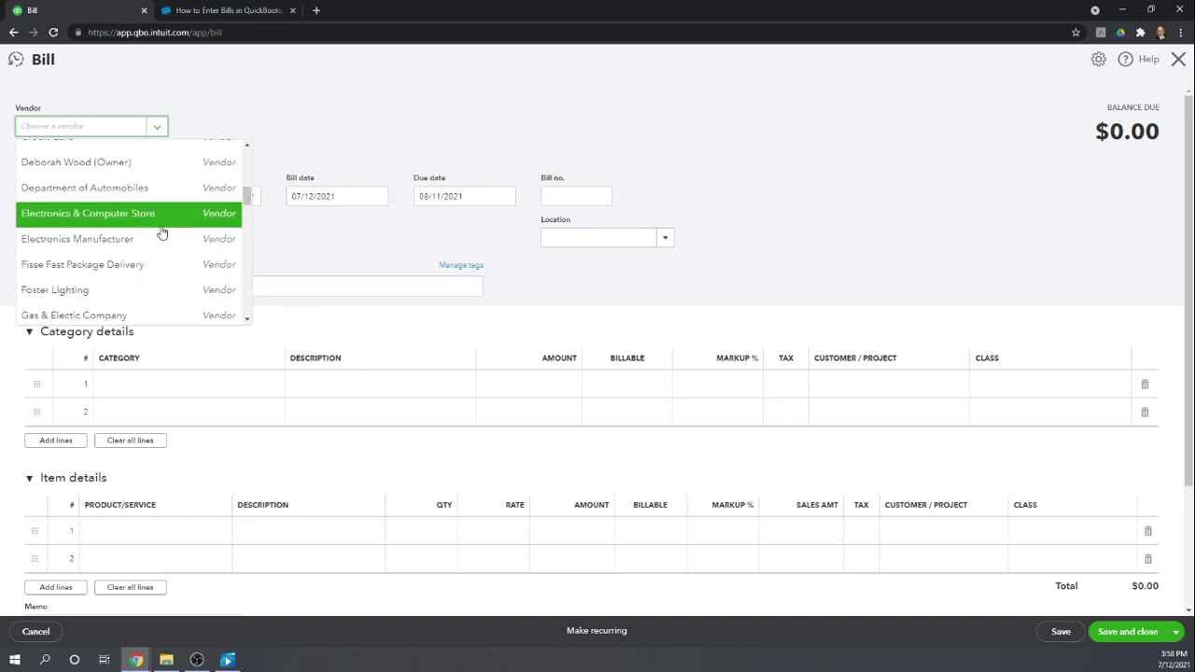
pyautogui.click(35, 241)
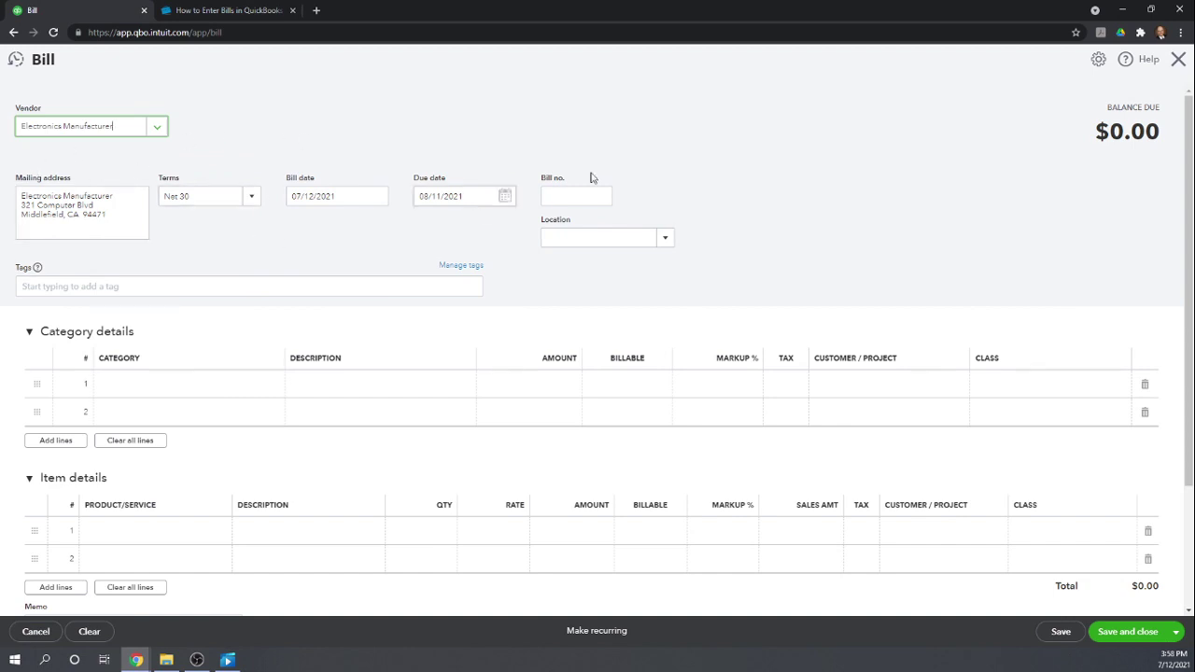
pyautogui.click(578, 200)
pyautogui.press('Tab')
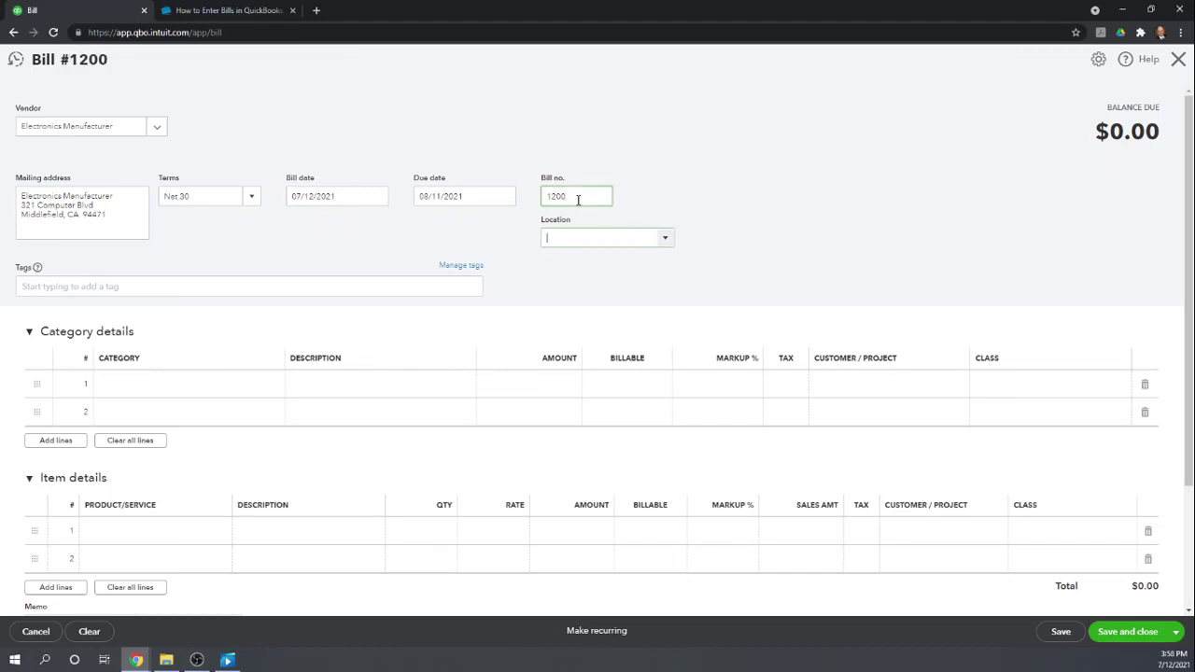
# - Collapse Category details and return to the bills tutorial article
pyautogui.click(29, 332)
pyautogui.scroll(-2, 215, 290)
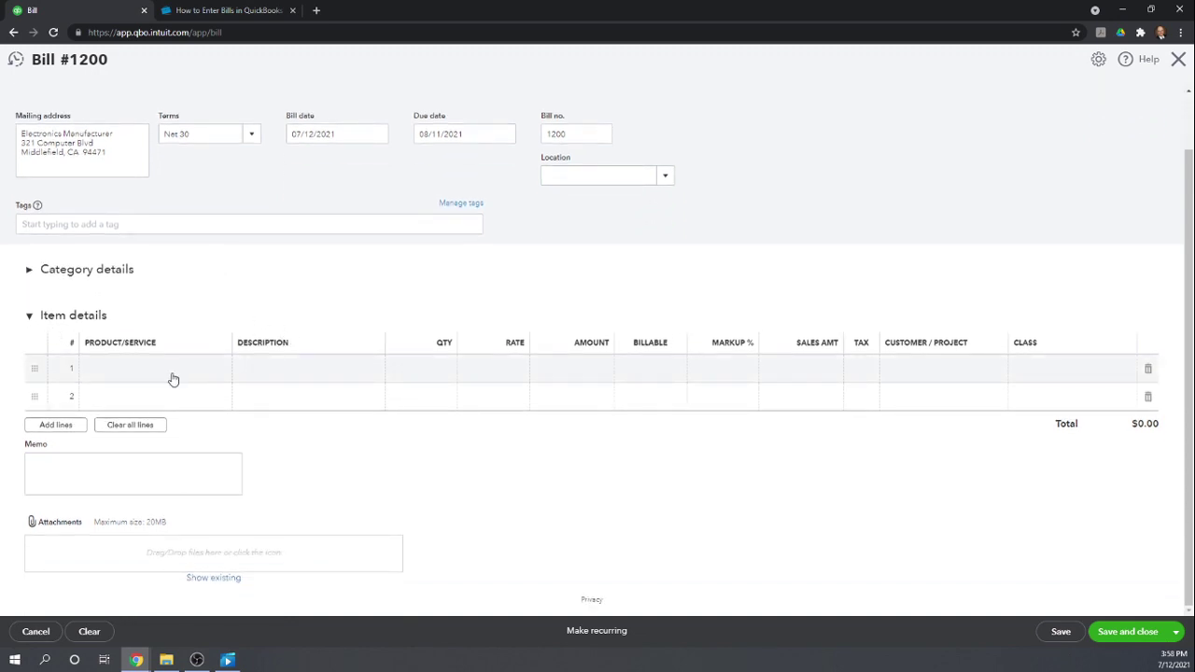
pyautogui.click(198, 11)
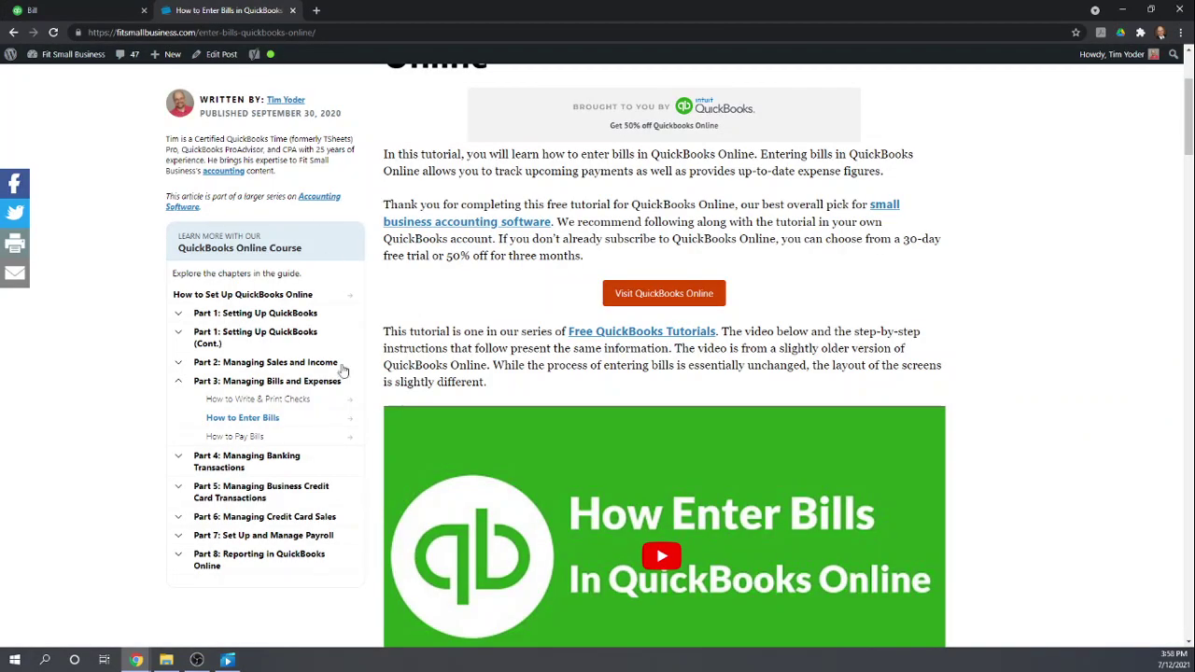
# - Read the Products and Services List article under Part 1 (Cont.), then return to bill 1200
pyautogui.click(178, 336)
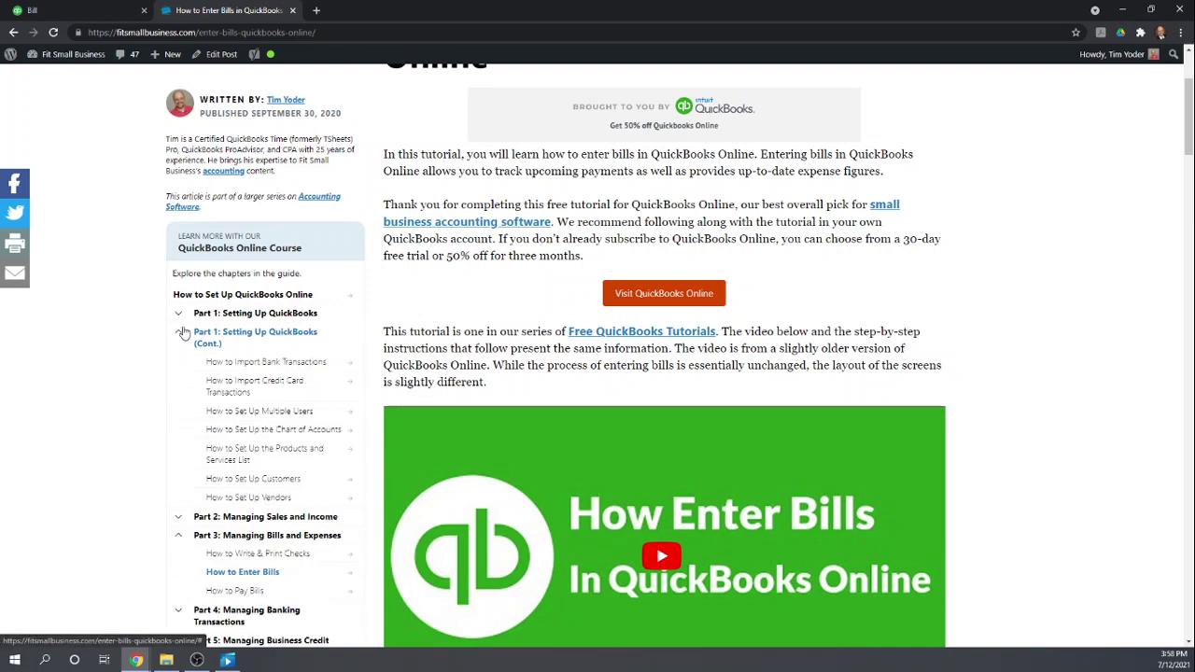
pyautogui.scroll(-1, 214, 283)
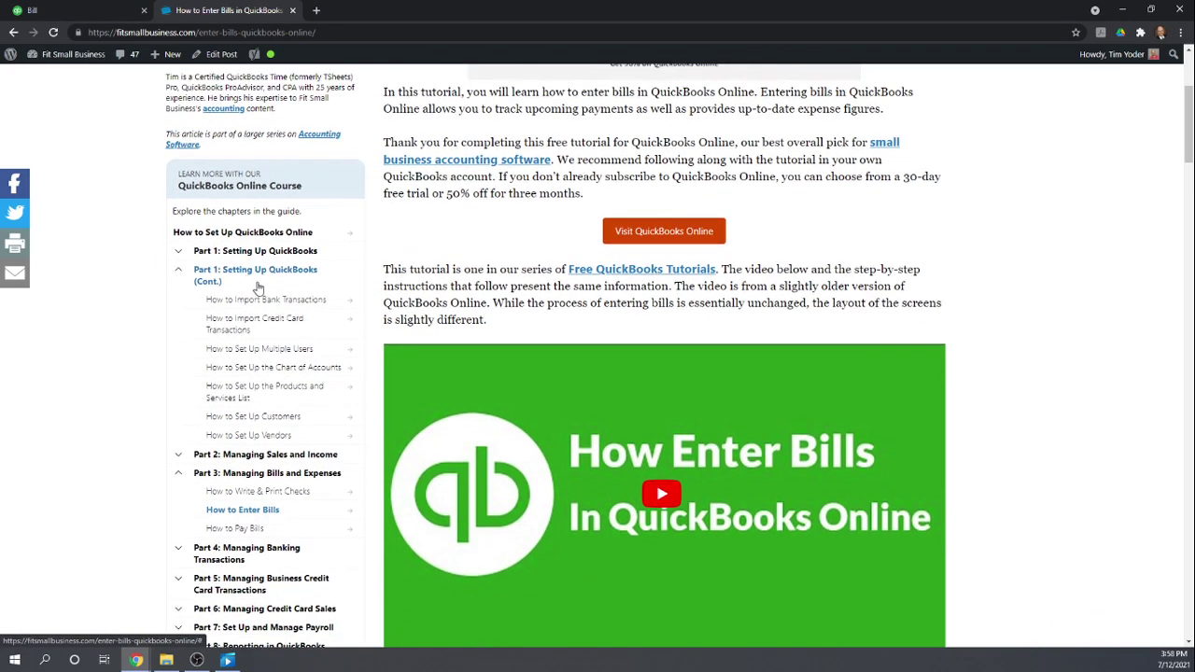
pyautogui.click(224, 400)
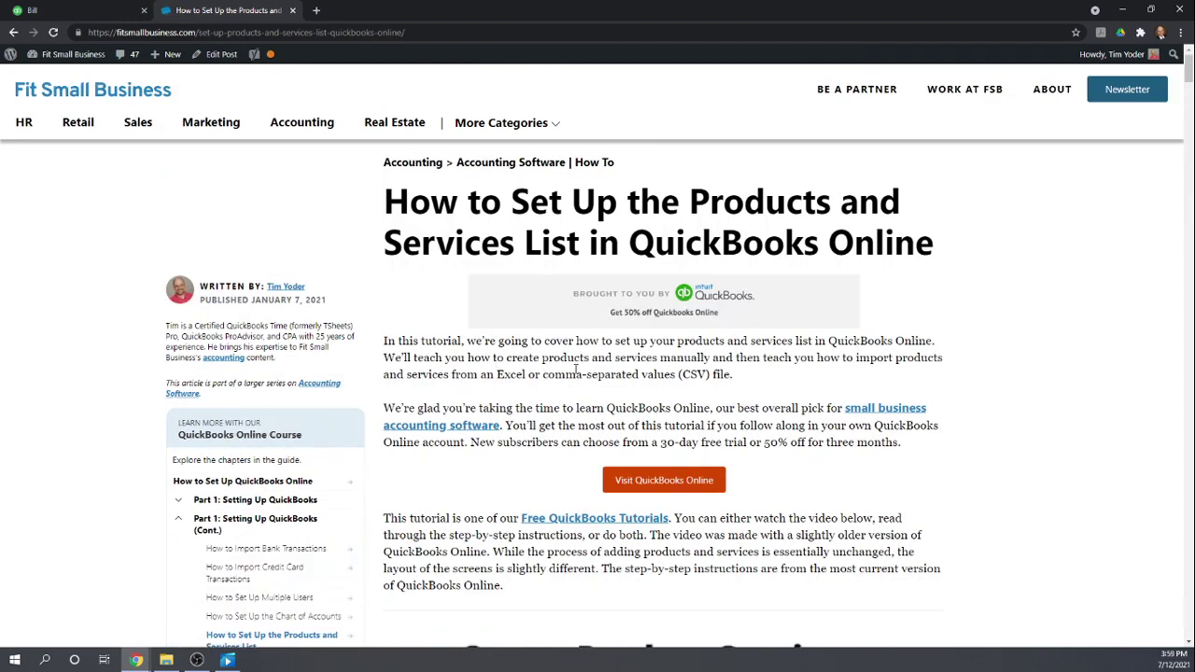
pyautogui.scroll(-4, 575, 368)
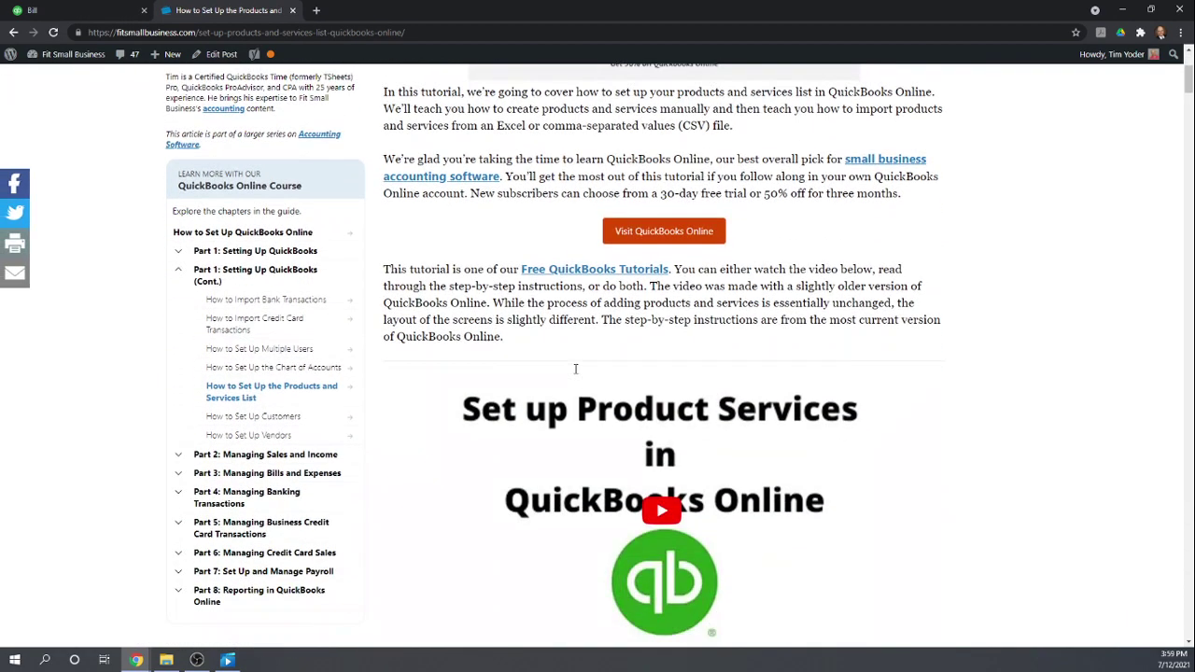
pyautogui.scroll(1, 575, 374)
pyautogui.scroll(-3, 575, 373)
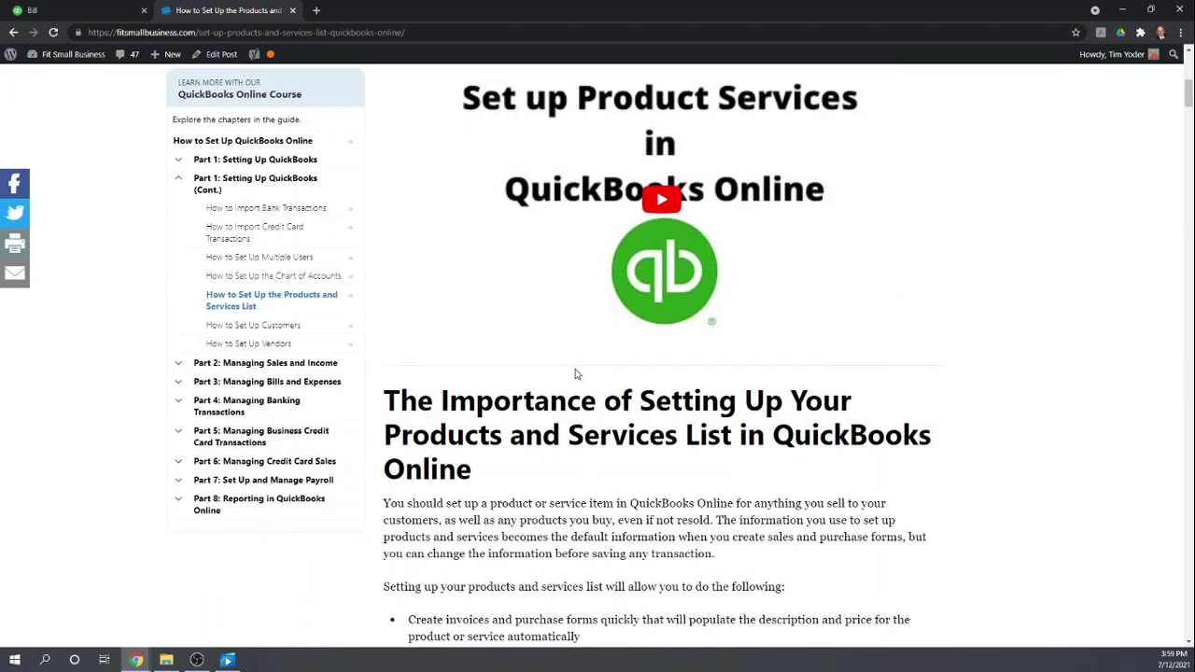
pyautogui.scroll(3, 575, 373)
pyautogui.scroll(5, 575, 373)
pyautogui.click(61, 13)
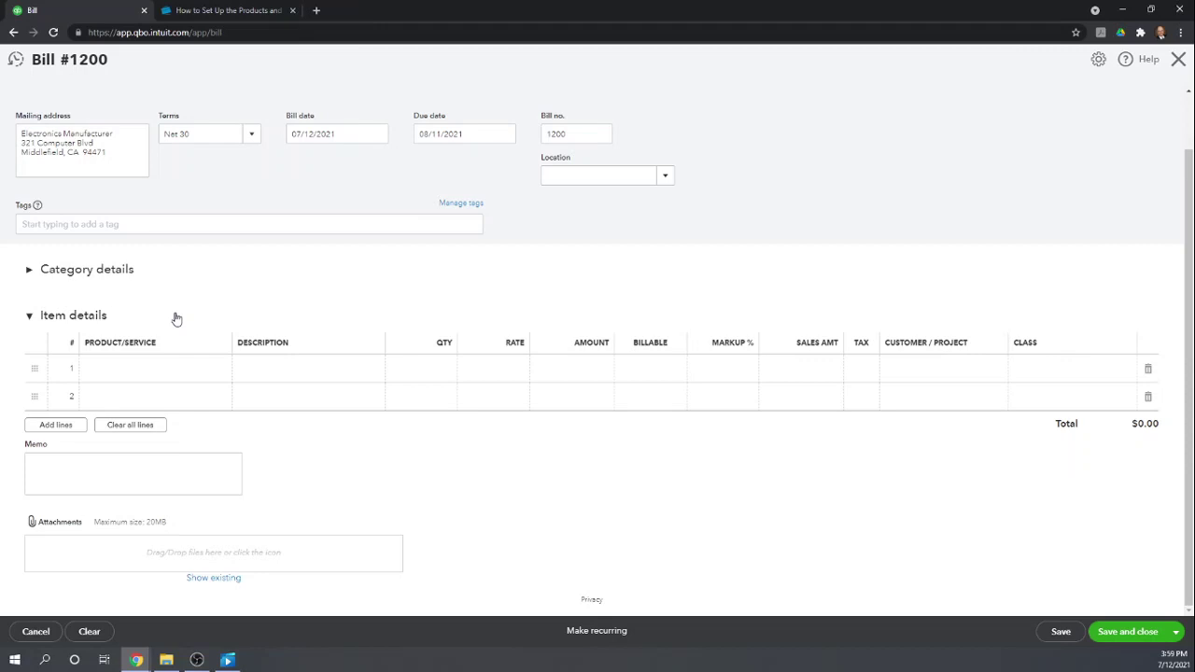
# - Choose Indoor Electrical Wire as the first item line on bill 1200
pyautogui.scroll(2, 176, 320)
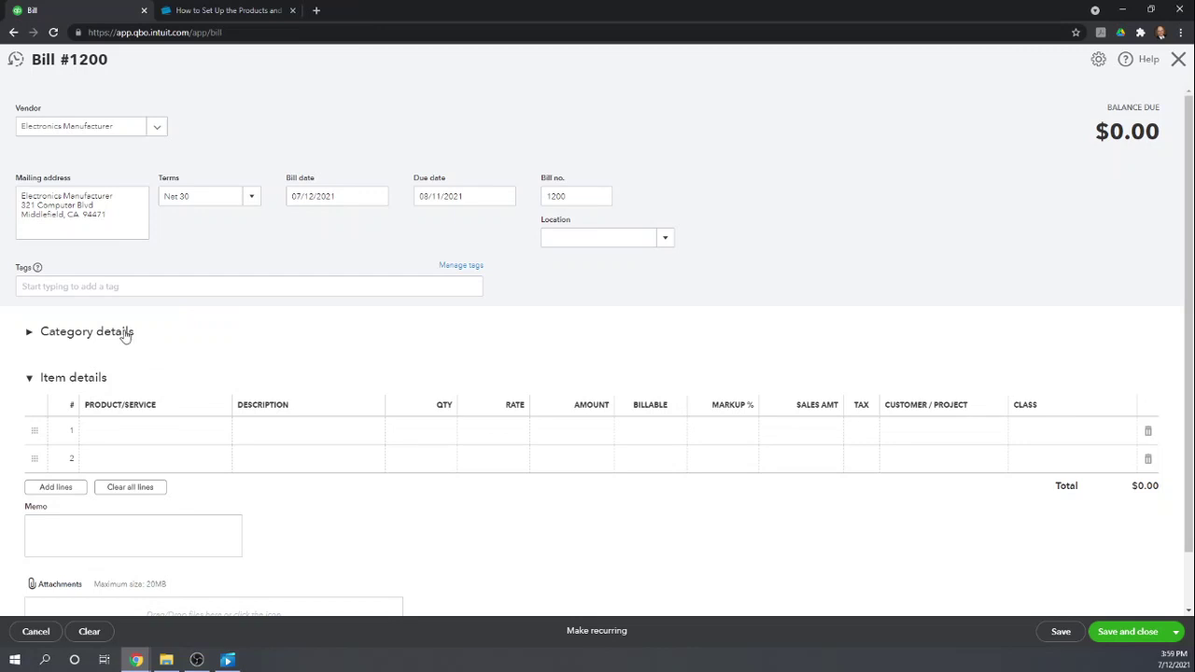
pyautogui.click(135, 434)
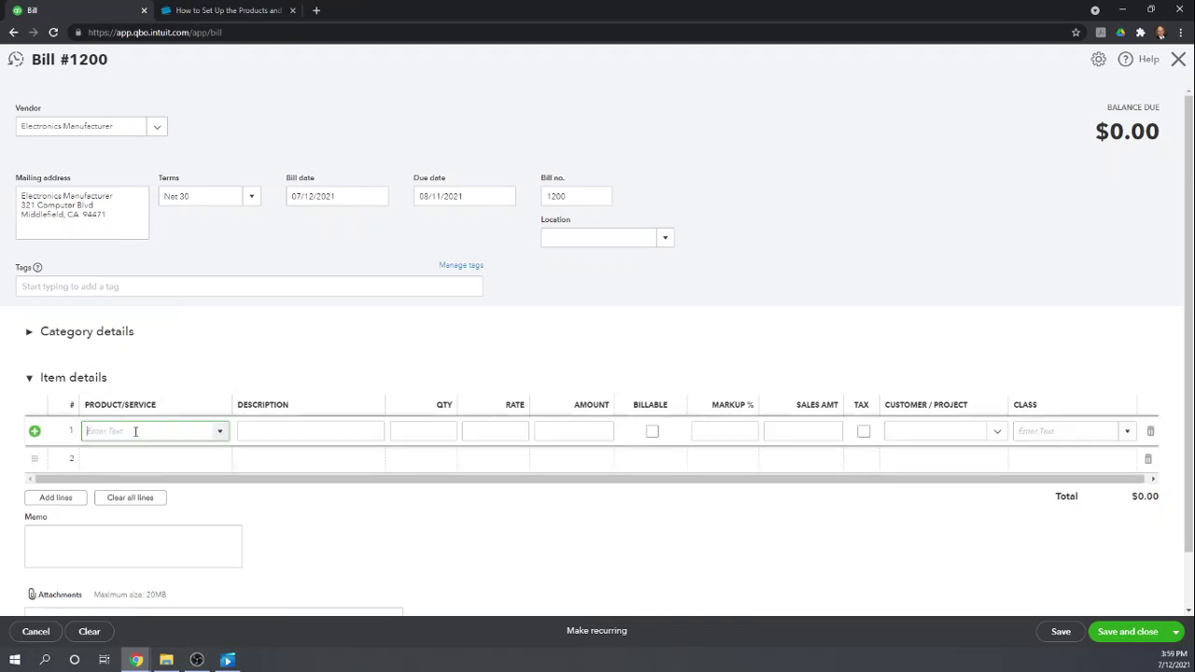
pyautogui.click(220, 433)
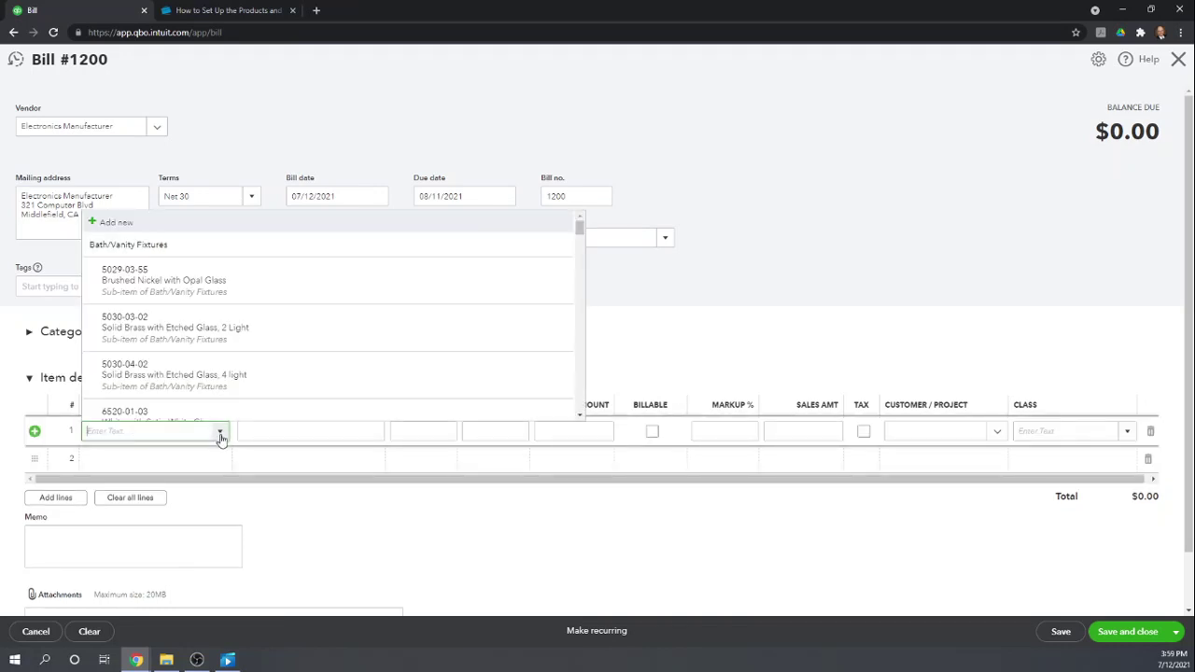
pyautogui.scroll(-6, 286, 361)
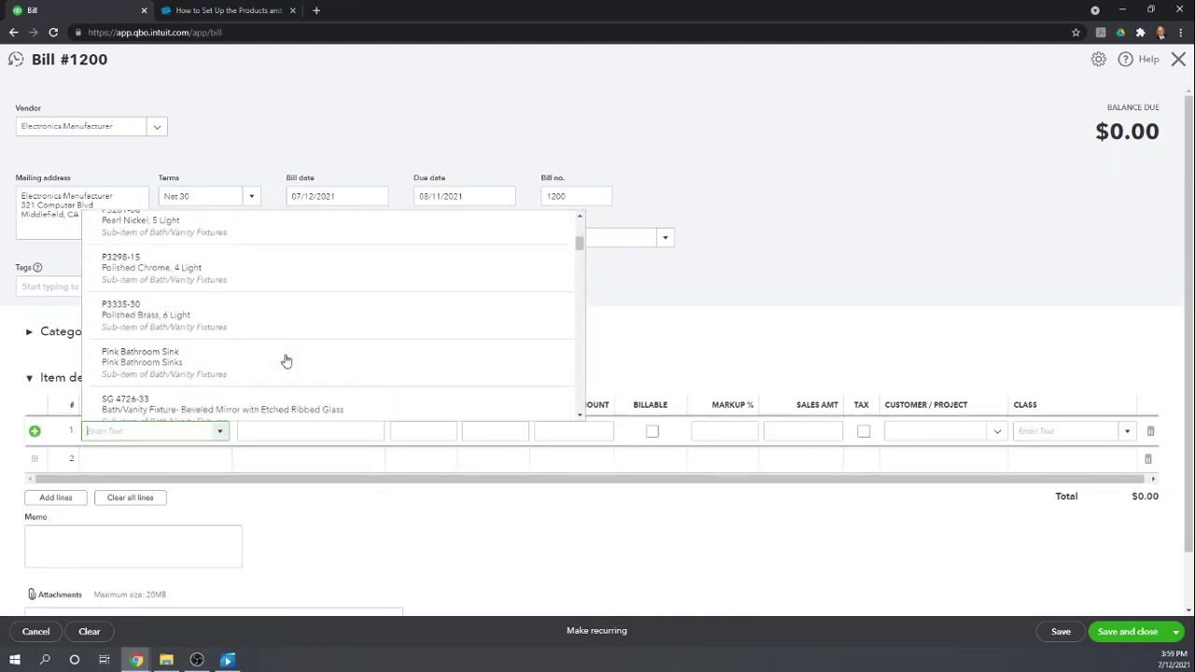
pyautogui.scroll(-5, 285, 360)
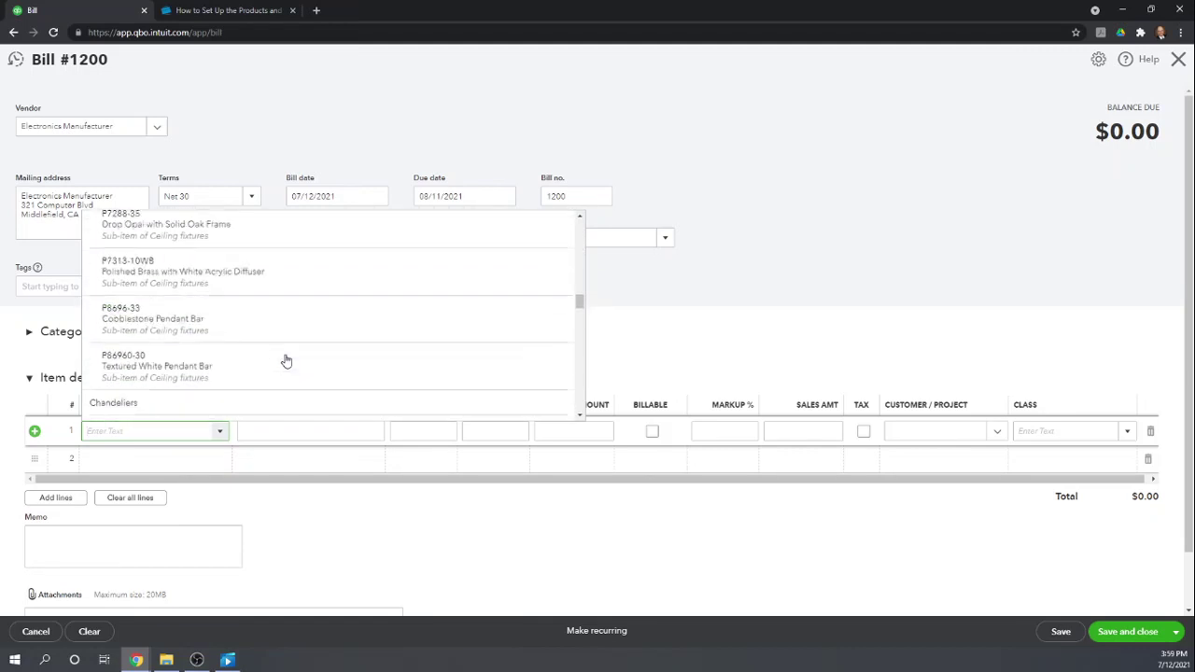
pyautogui.scroll(-8, 285, 361)
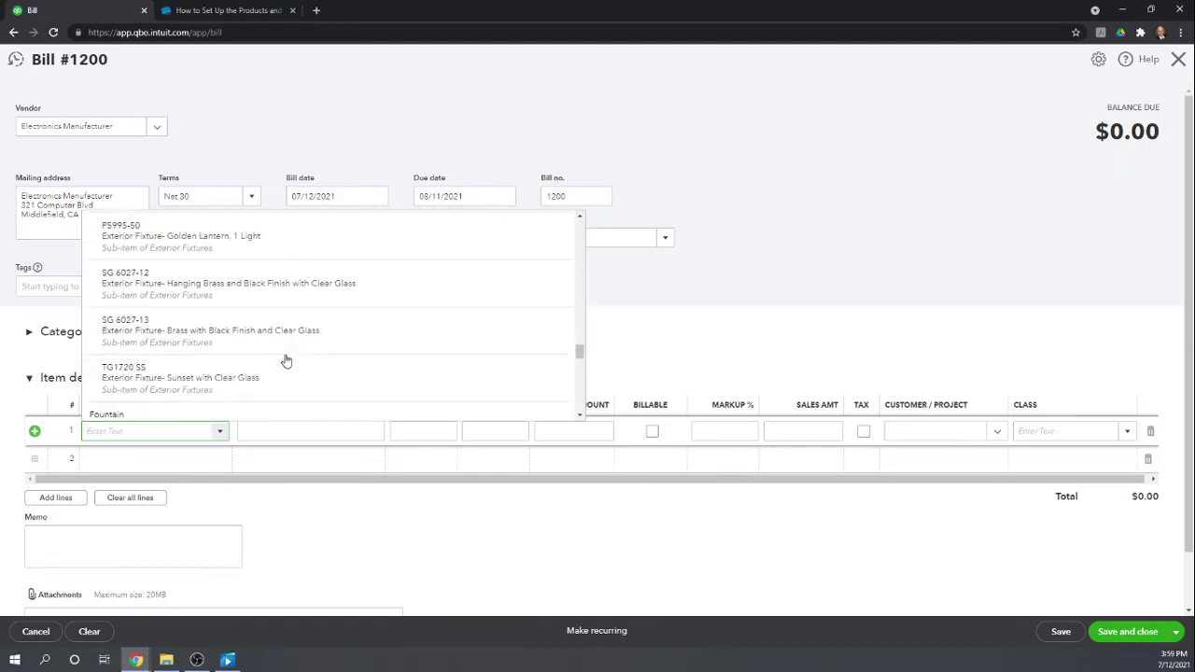
pyautogui.scroll(-3, 285, 360)
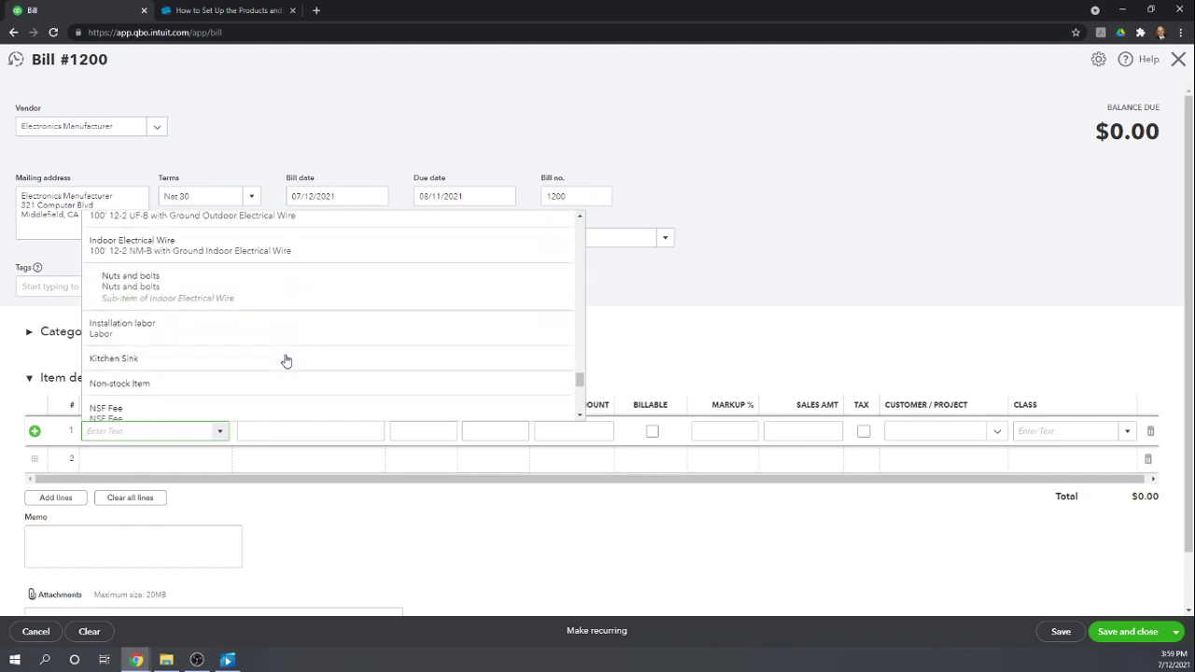
pyautogui.scroll(1, 376, 344)
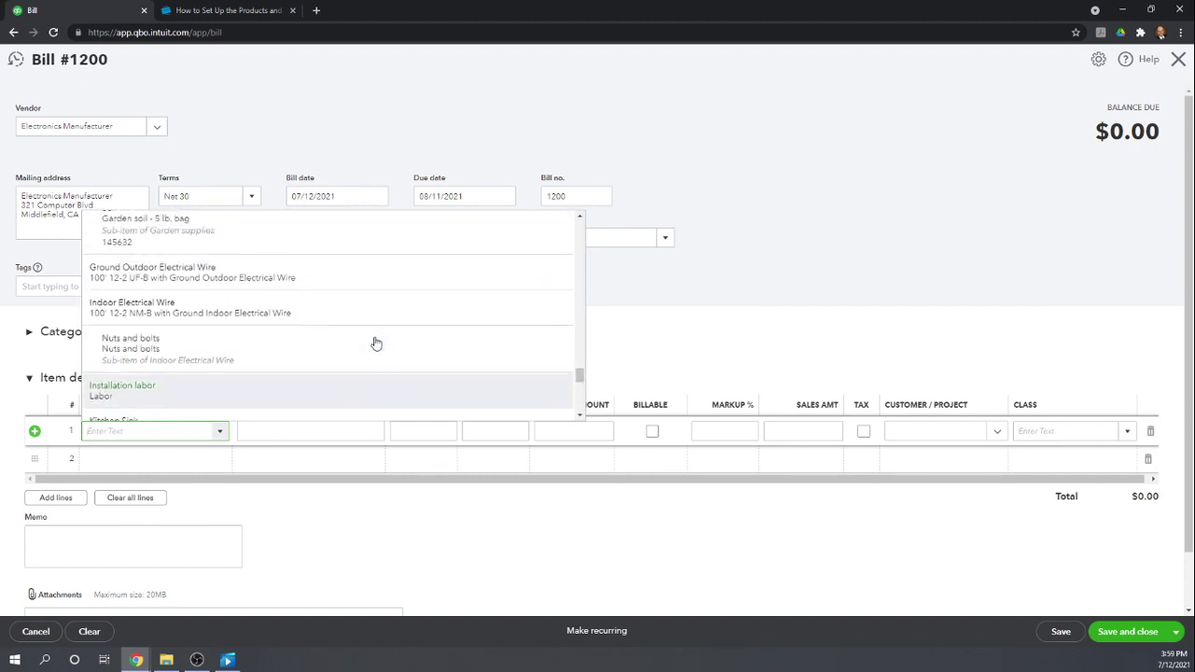
pyautogui.click(142, 314)
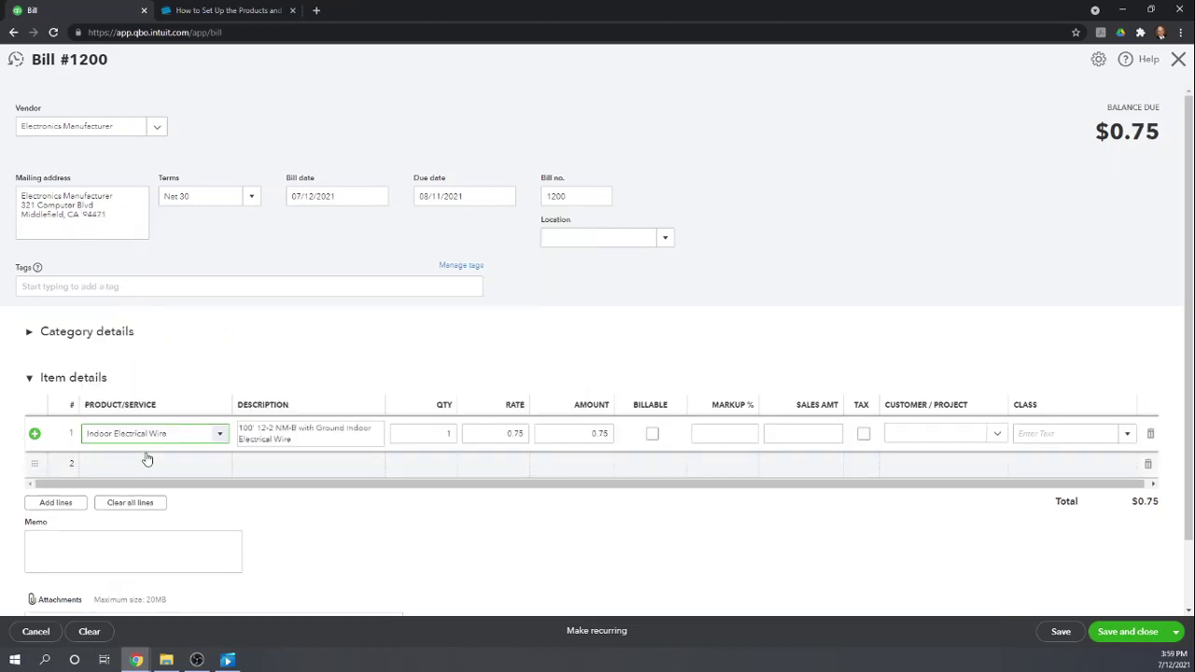
# - Set the wire line to quantity 50 in class Bath/Vanity and save bill 1200
pyautogui.click(414, 430)
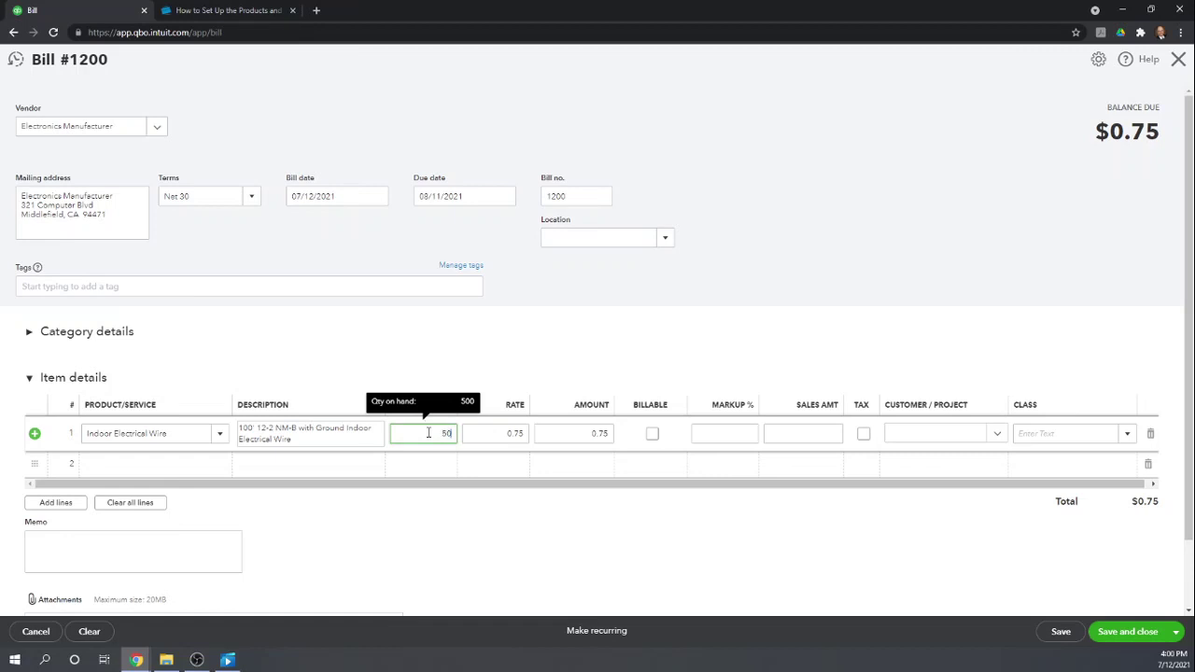
pyautogui.press('Tab')
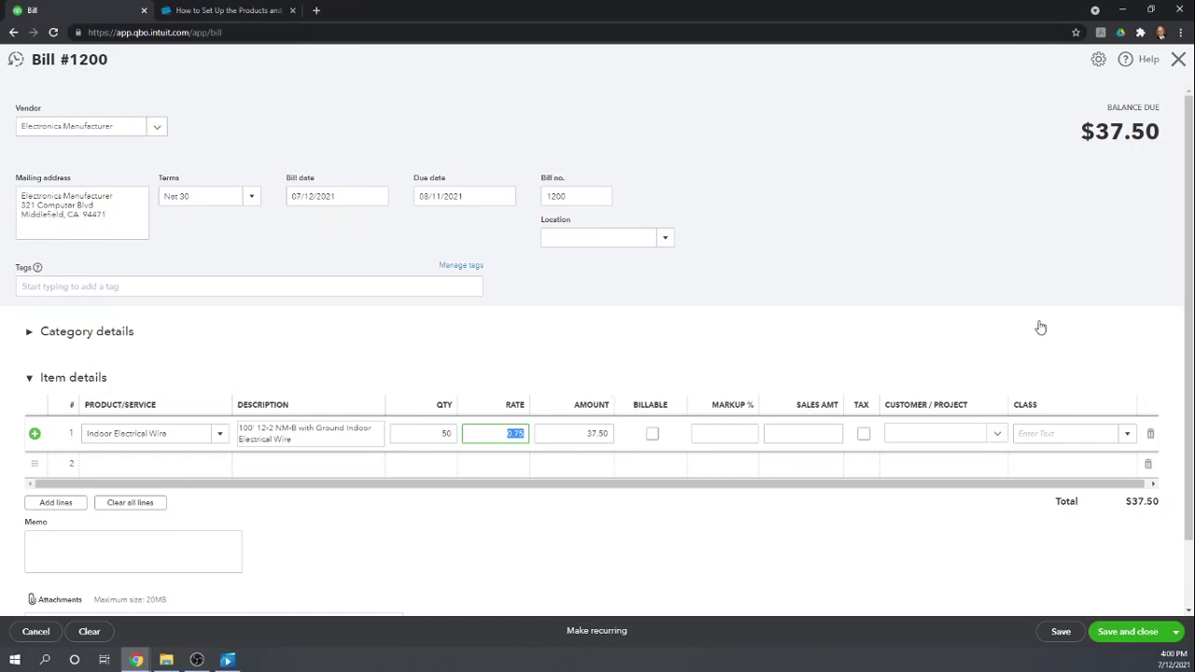
pyautogui.click(1127, 439)
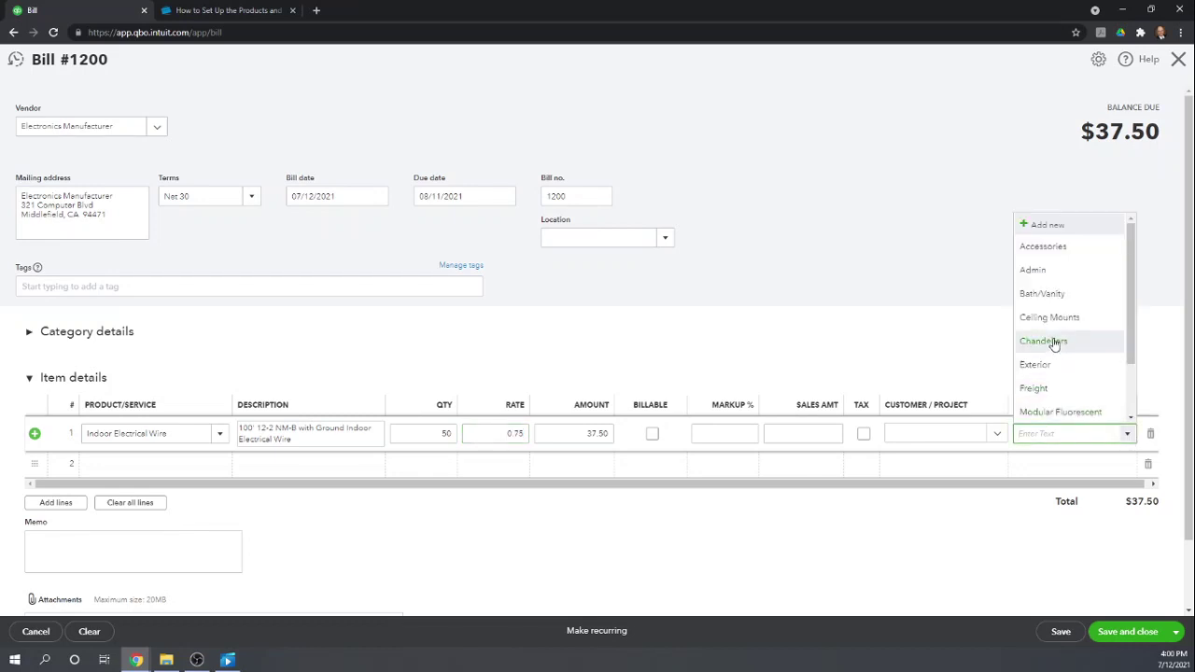
pyautogui.click(1044, 293)
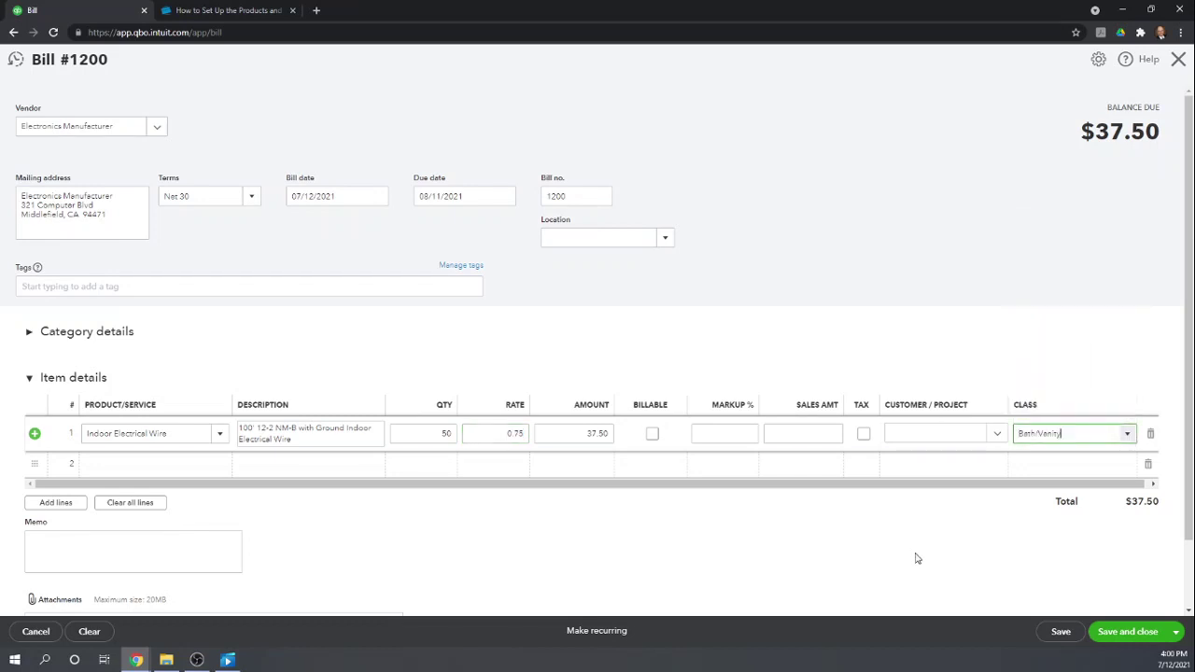
pyautogui.scroll(-2, 745, 566)
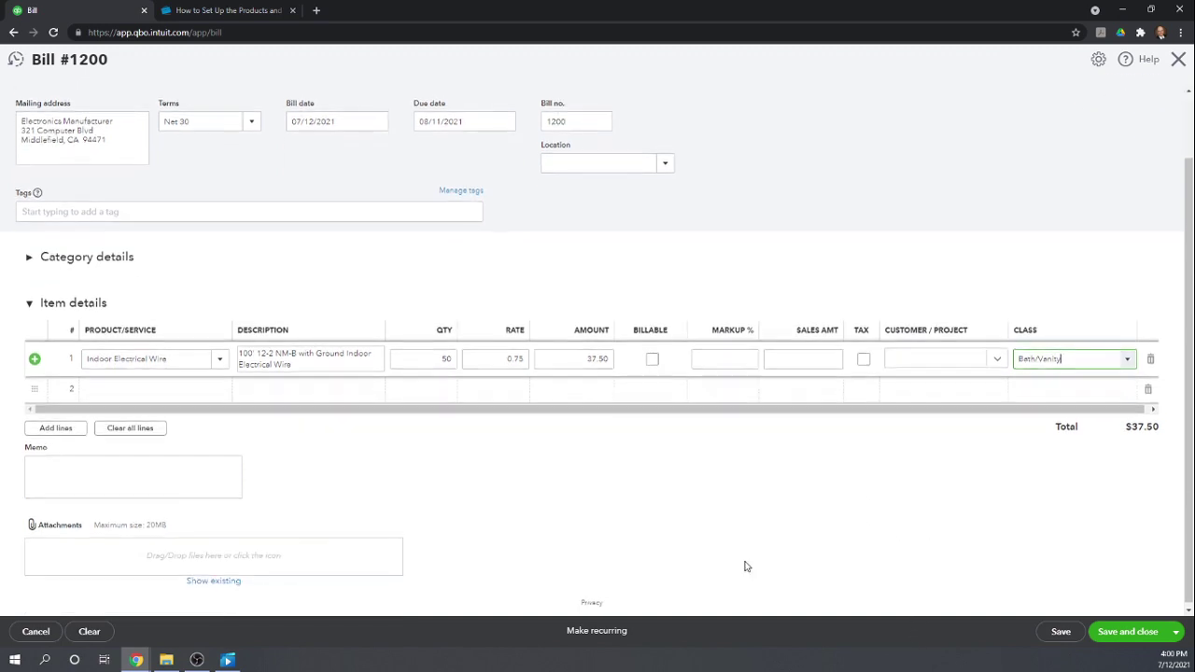
pyautogui.scroll(2, 745, 566)
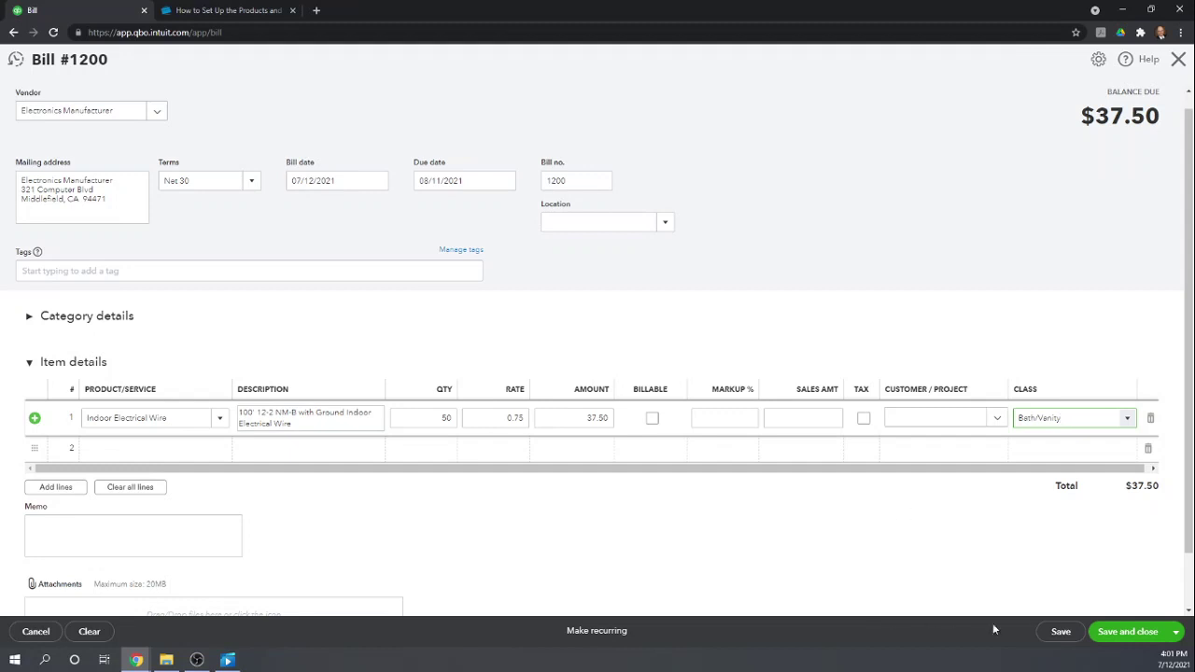
pyautogui.click(1137, 632)
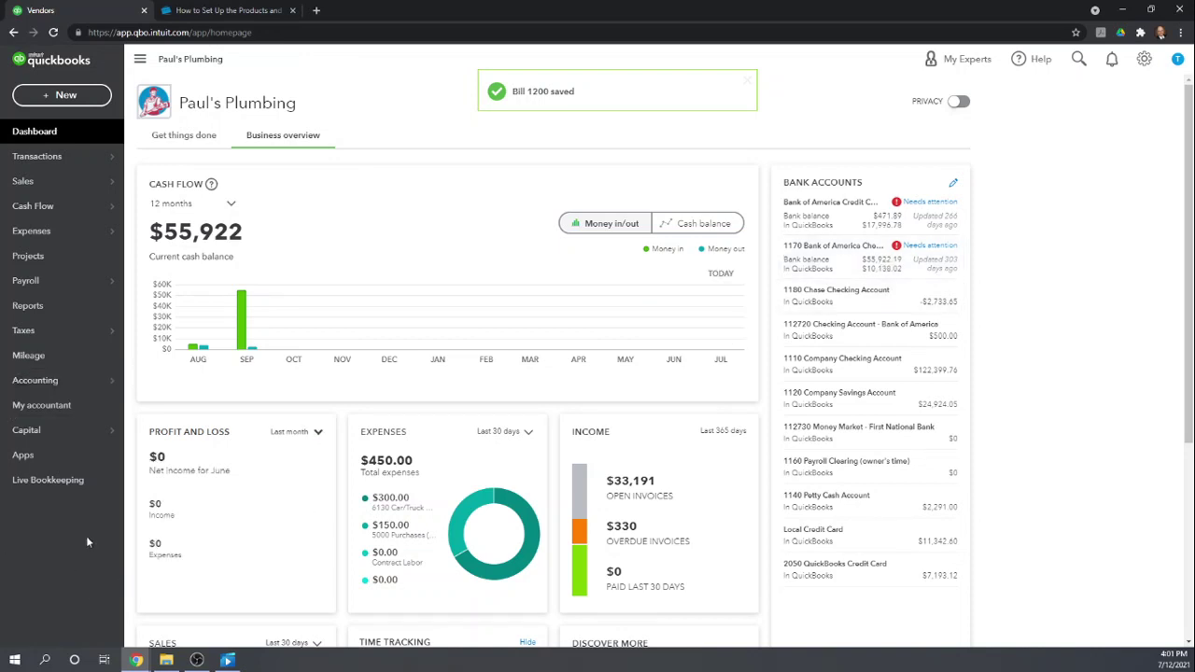
# - Open the Unpaid Bills report under What you owe, totalling $1,087.50
pyautogui.click(28, 308)
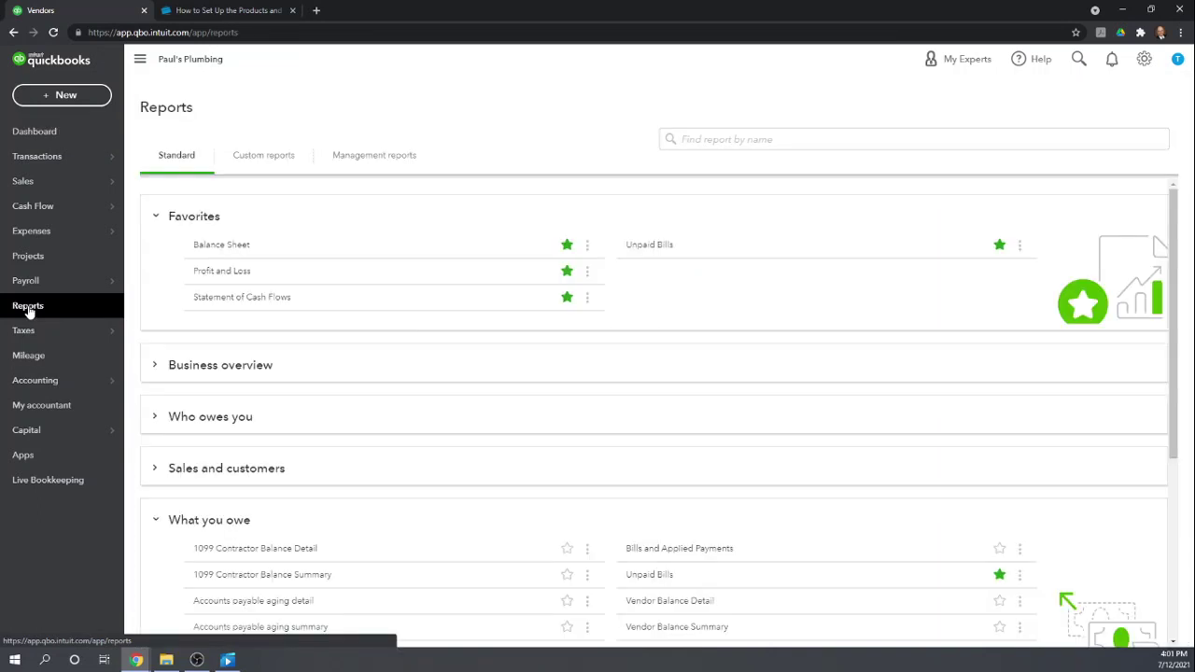
pyautogui.click(156, 523)
pyautogui.scroll(-2, 155, 399)
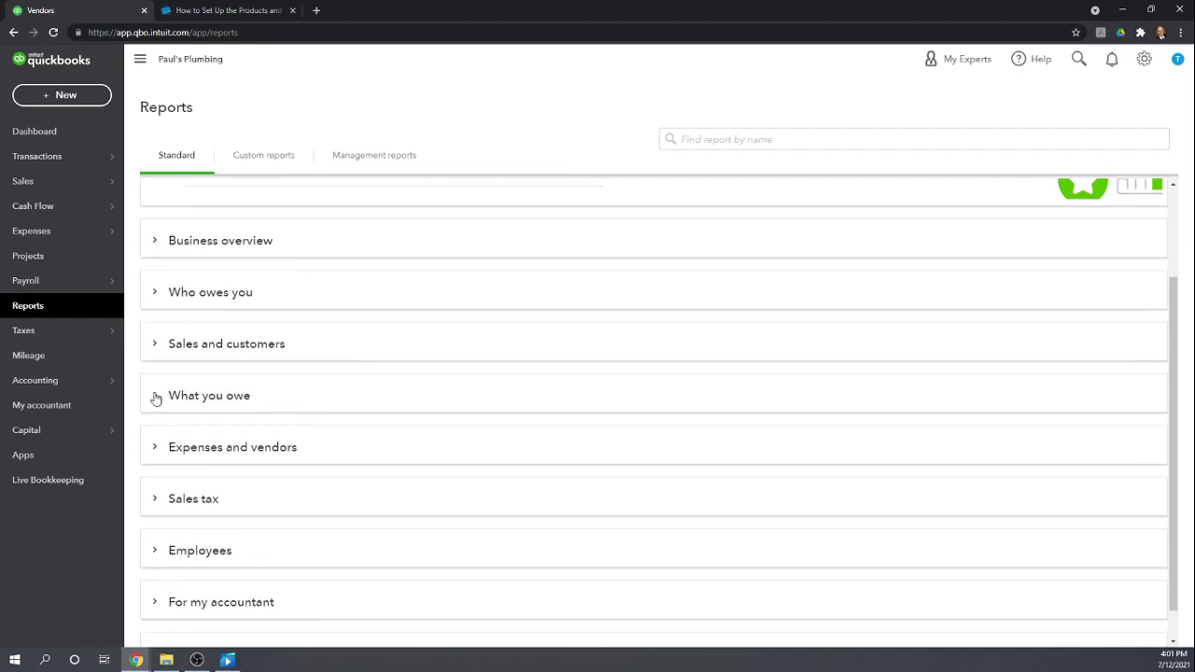
pyautogui.click(155, 400)
pyautogui.scroll(-1, 456, 368)
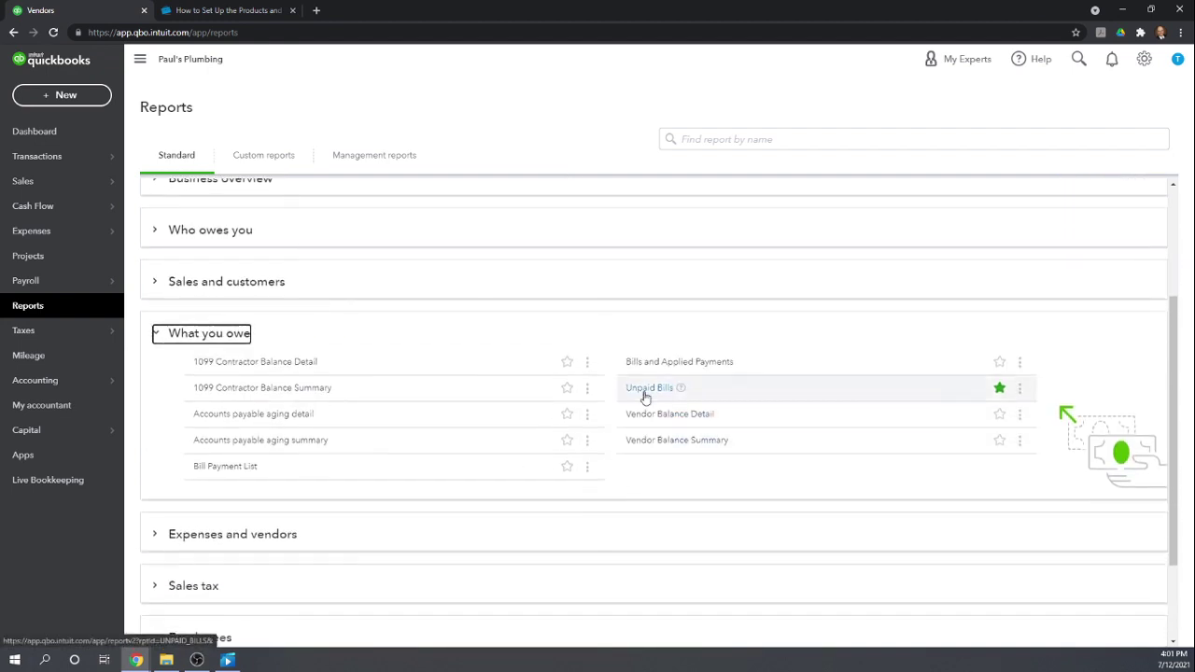
pyautogui.click(999, 388)
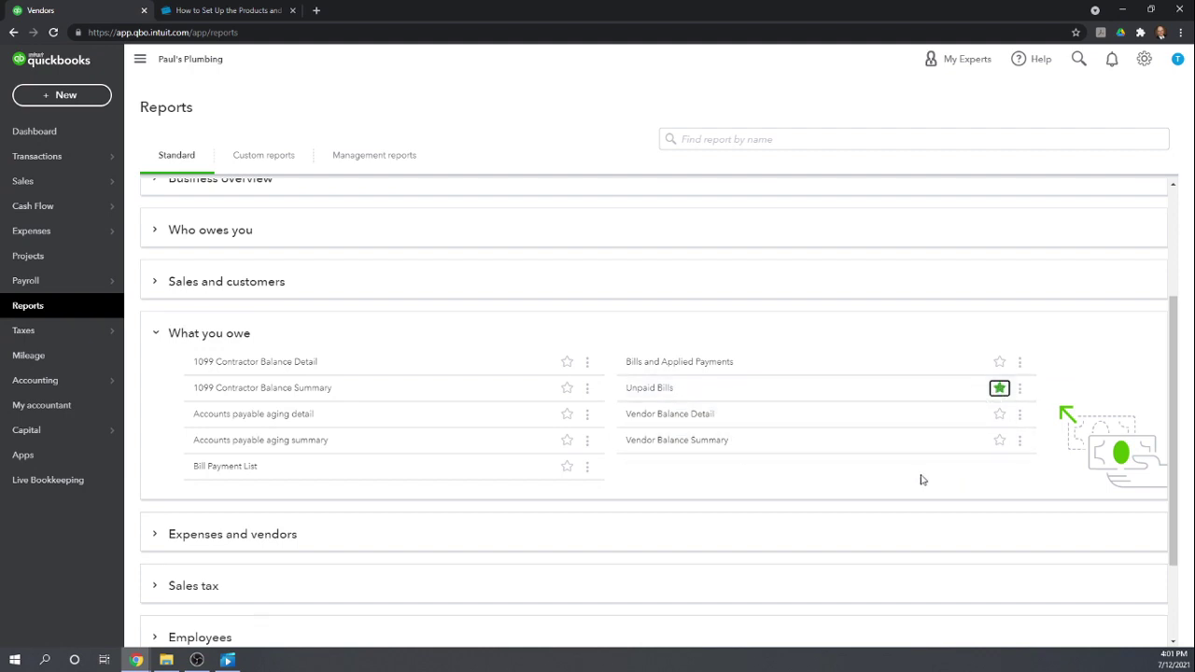
pyautogui.scroll(3, 921, 480)
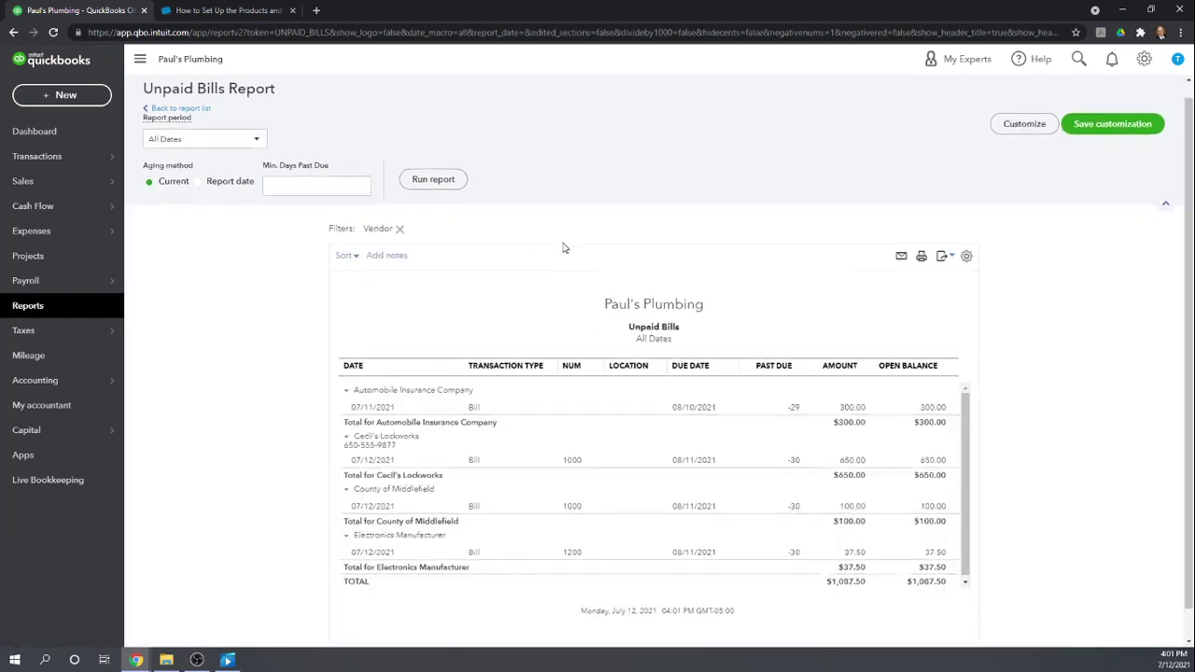
pyautogui.scroll(-1, 563, 248)
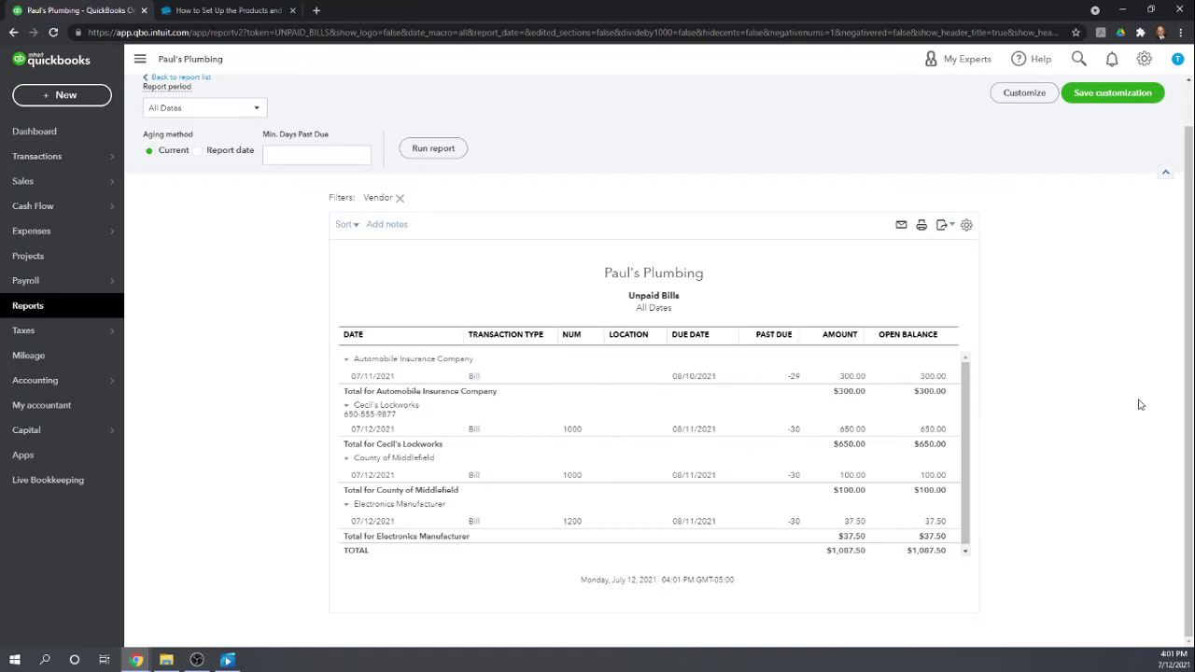
pyautogui.scroll(1, 1140, 404)
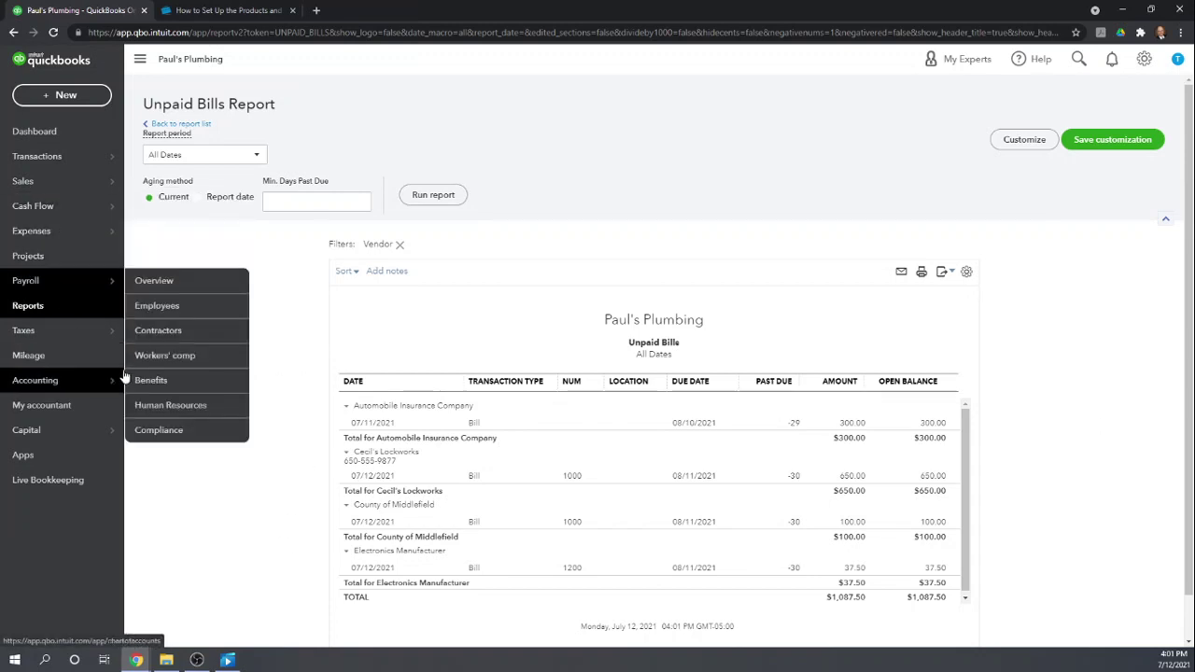
# - Open the Vendors list, begin a County of Middlefield payment, then cancel it unsaved
pyautogui.click(31, 238)
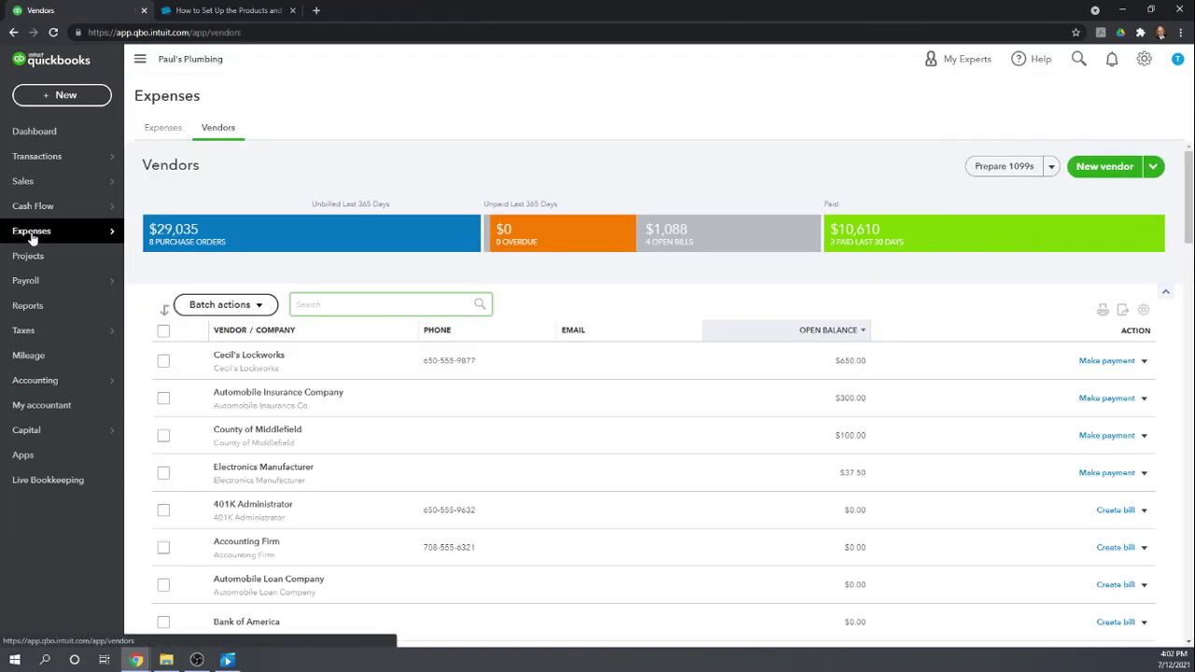
pyautogui.moveTo(28, 239)
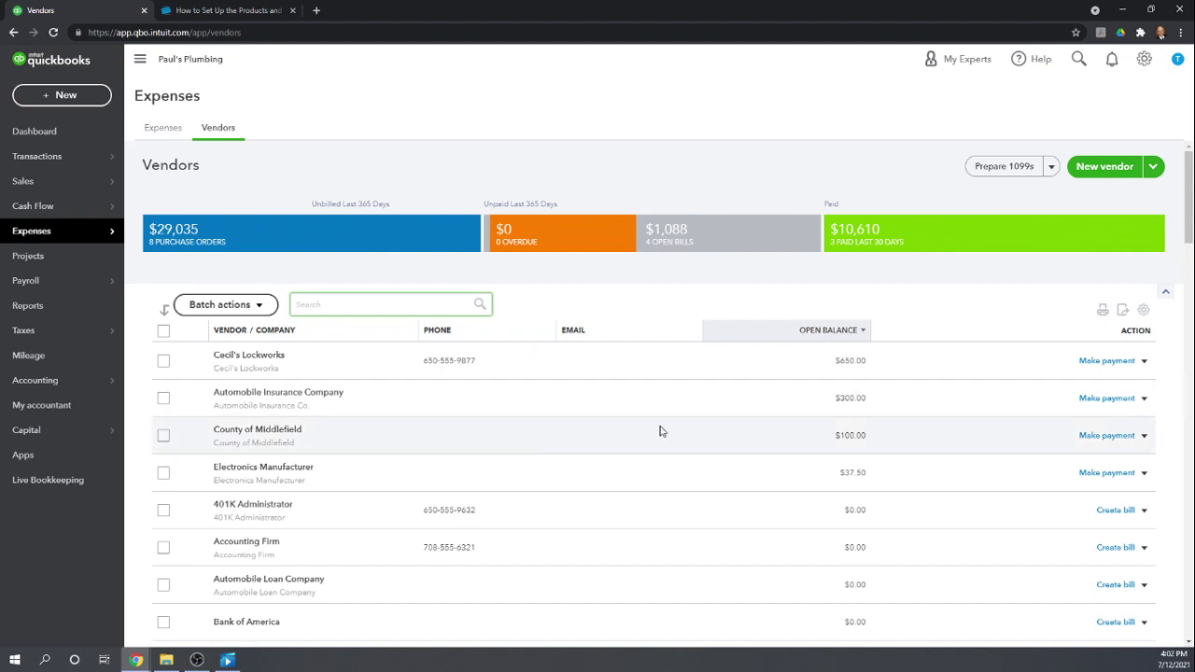
pyautogui.scroll(-1, 317, 404)
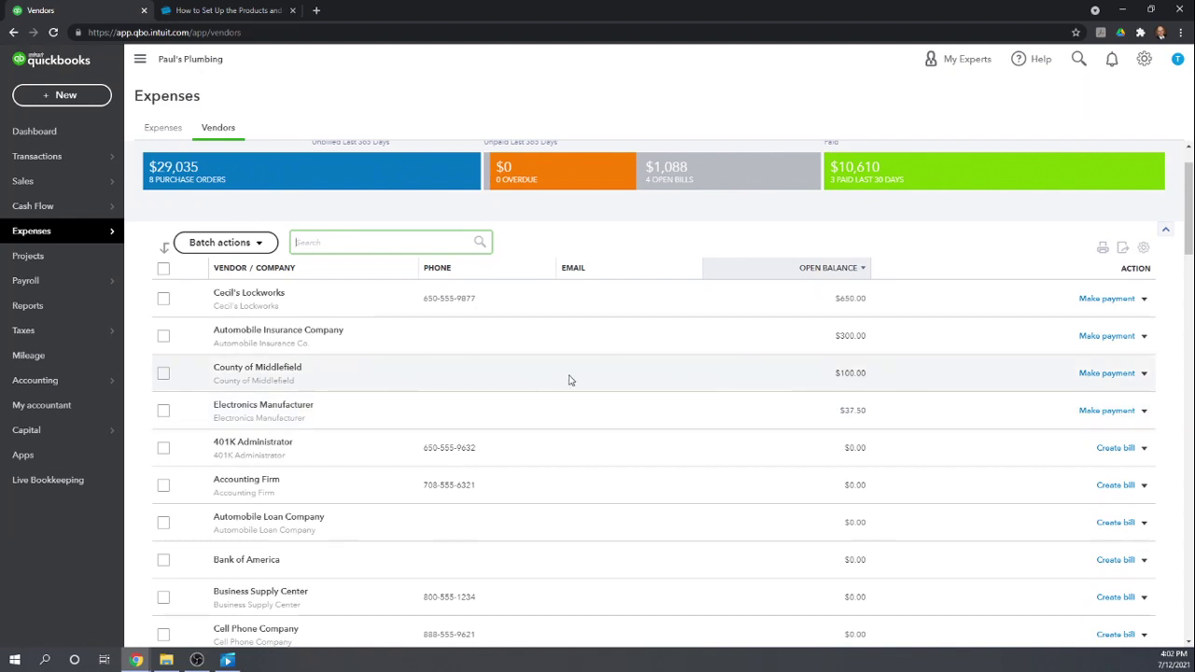
pyautogui.click(1100, 374)
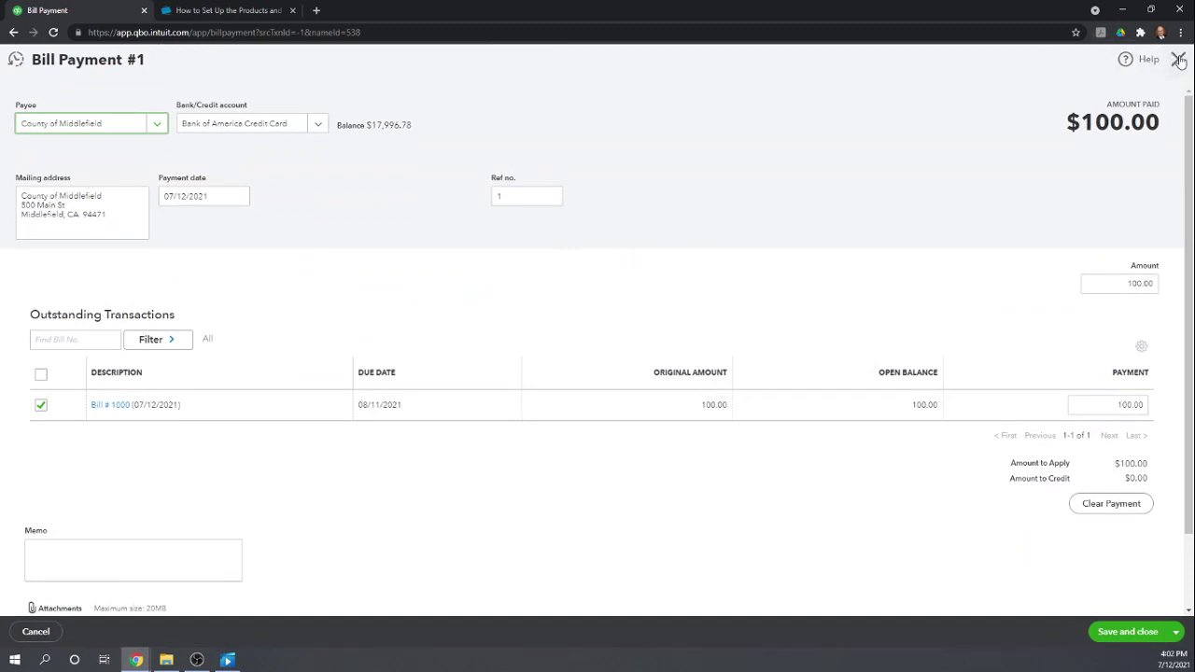
pyautogui.click(1179, 60)
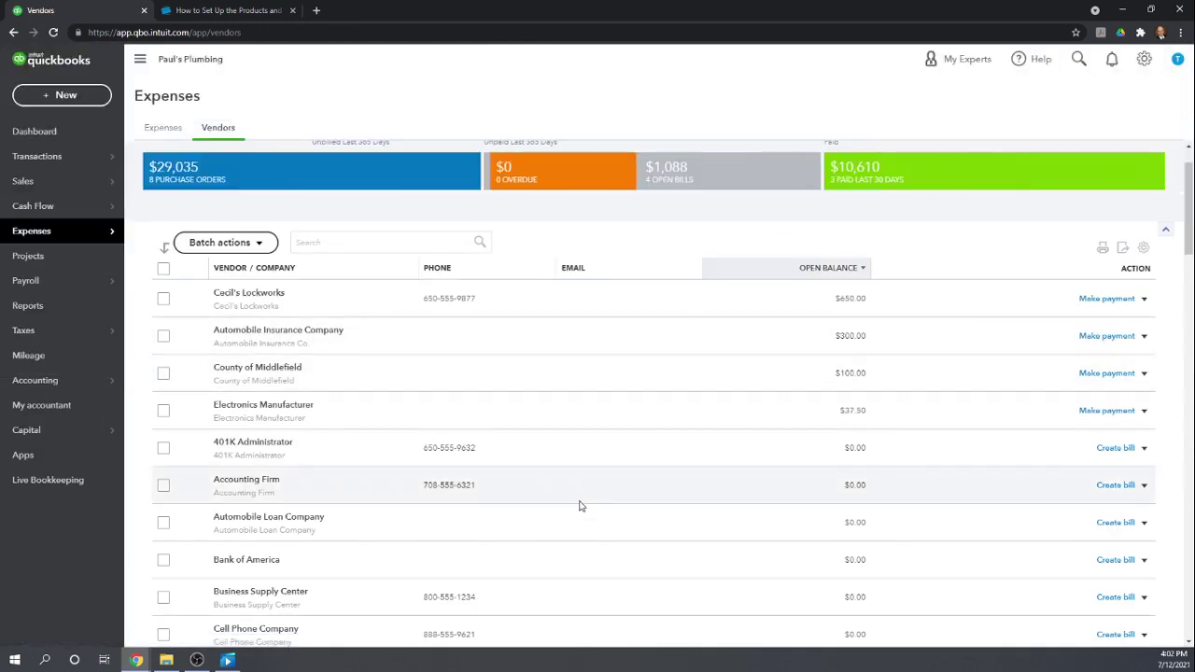
pyautogui.scroll(1, 582, 504)
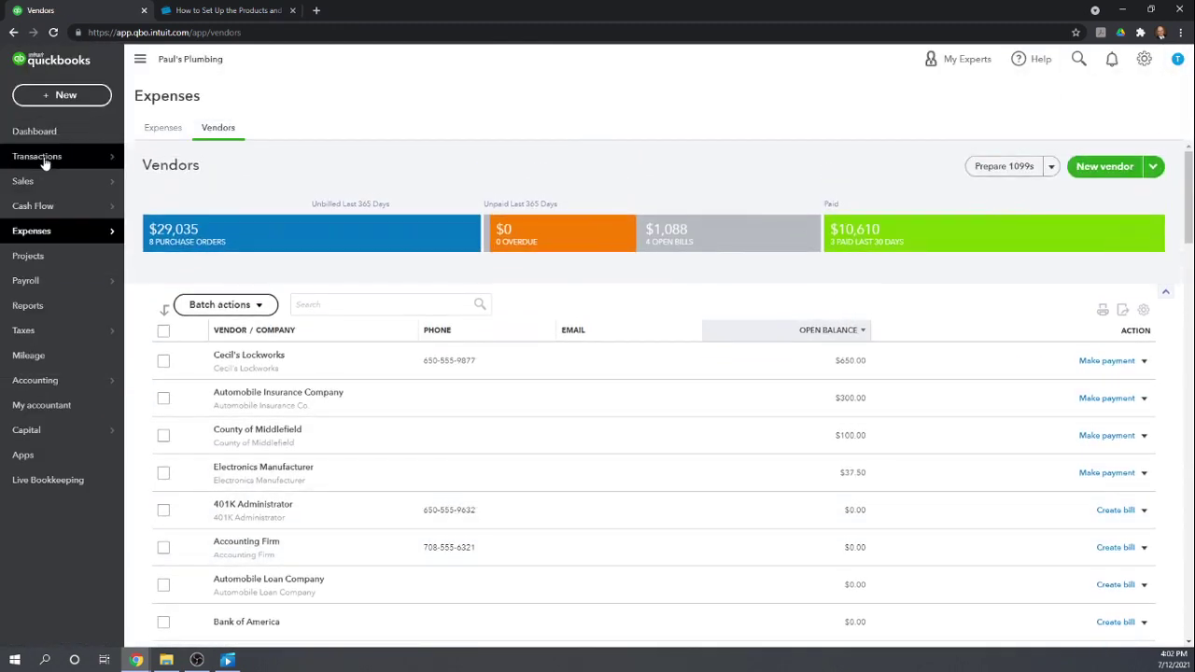
# - Show the Sales Invoices list and the + New transaction menu
pyautogui.moveTo(26, 190)
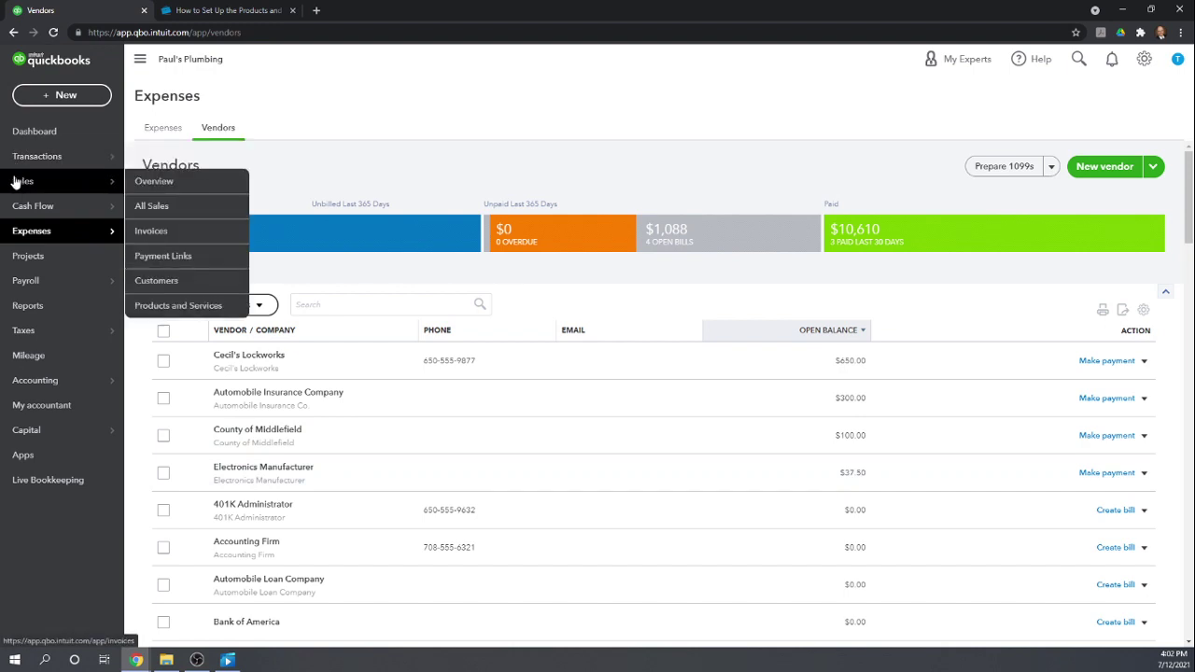
pyautogui.click(150, 232)
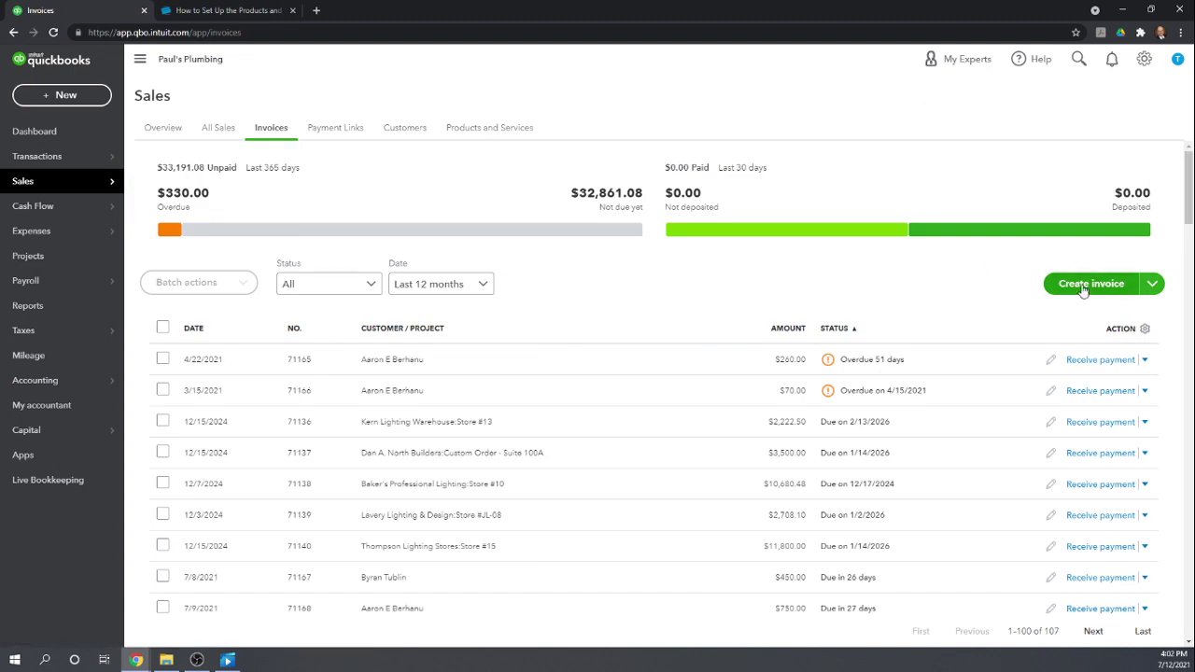
pyautogui.click(65, 97)
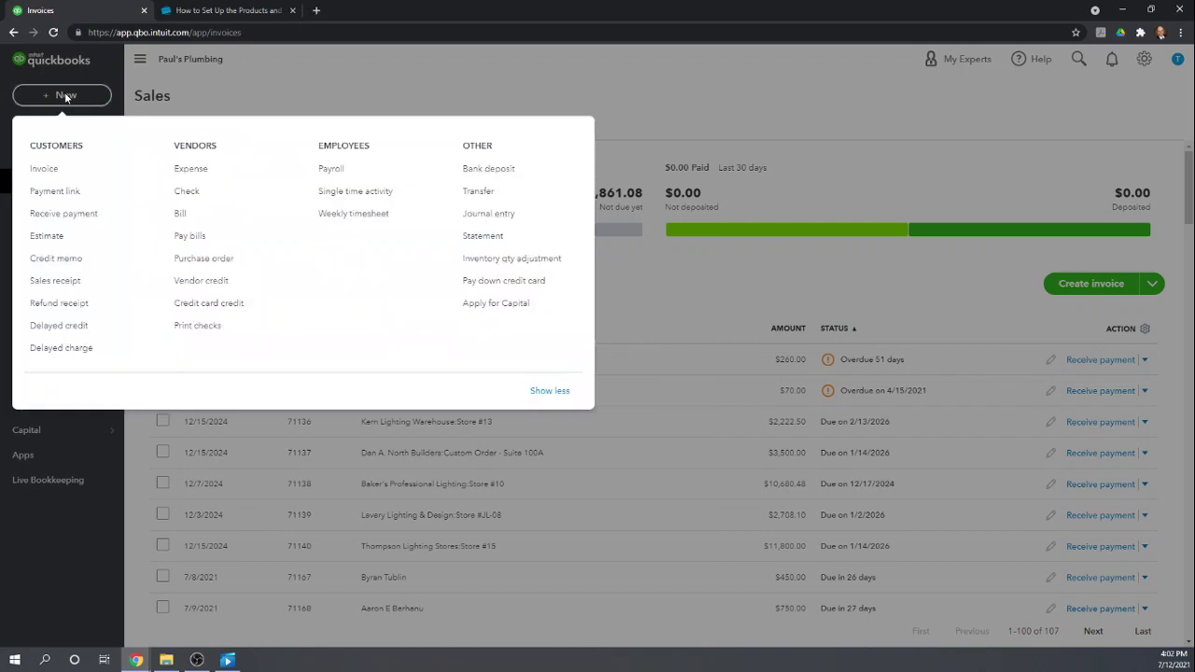
# - Start a new invoice, 71170, for the customer who has the billable permit expense
pyautogui.click(44, 172)
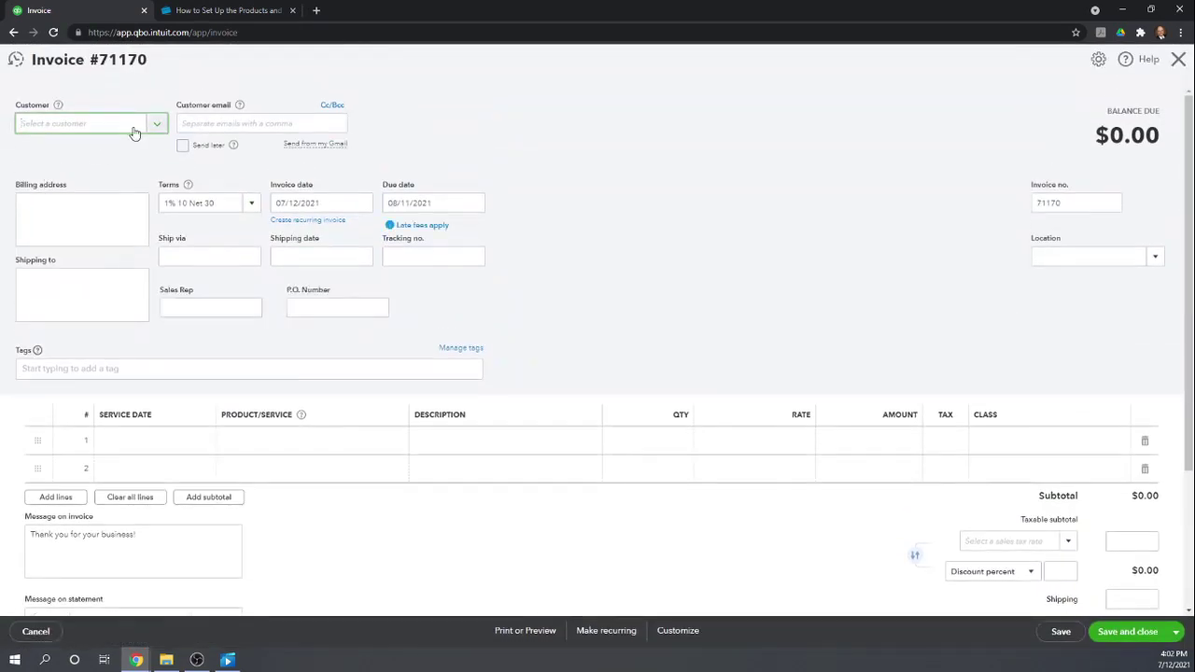
pyautogui.click(161, 122)
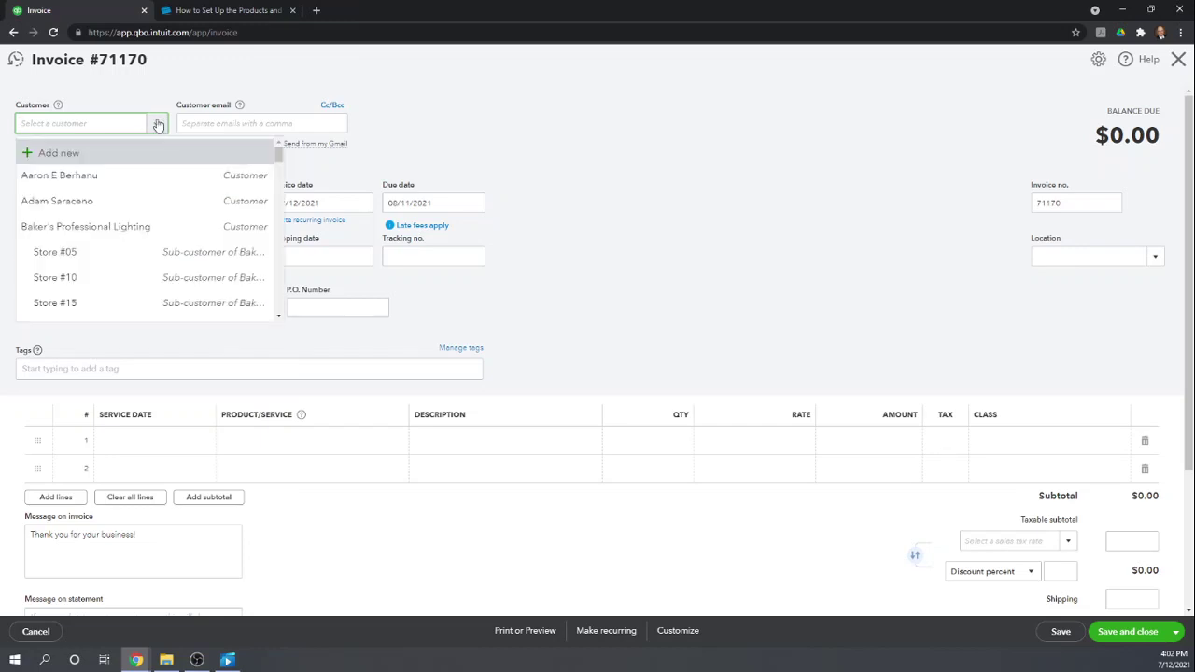
pyautogui.click(52, 200)
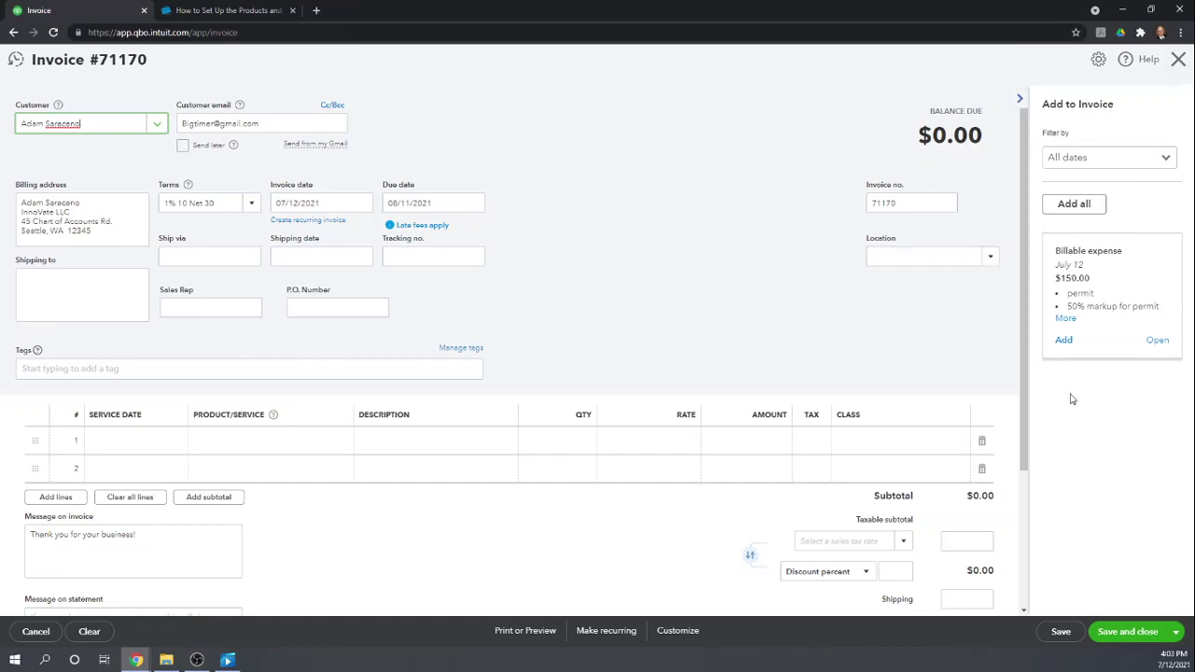
# - Add the billable permit expense: $100 permit plus $50 markup, both Exterior class, totalling $150
pyautogui.click(1064, 341)
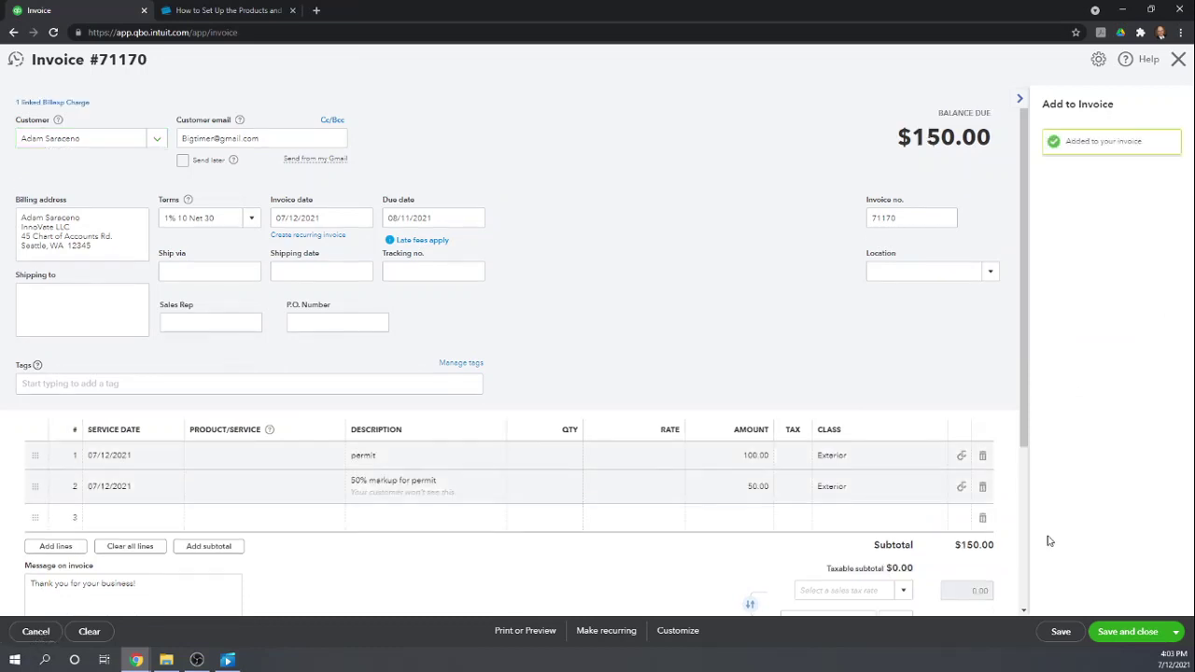
pyautogui.scroll(-1, 797, 332)
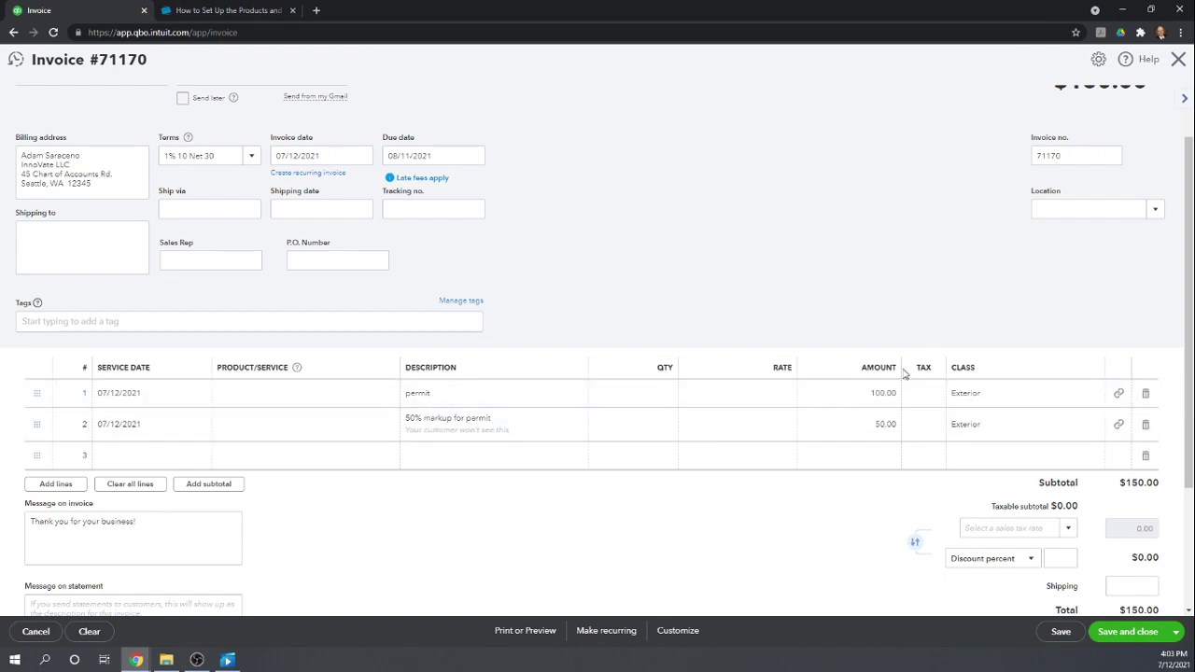
pyautogui.scroll(-1, 762, 432)
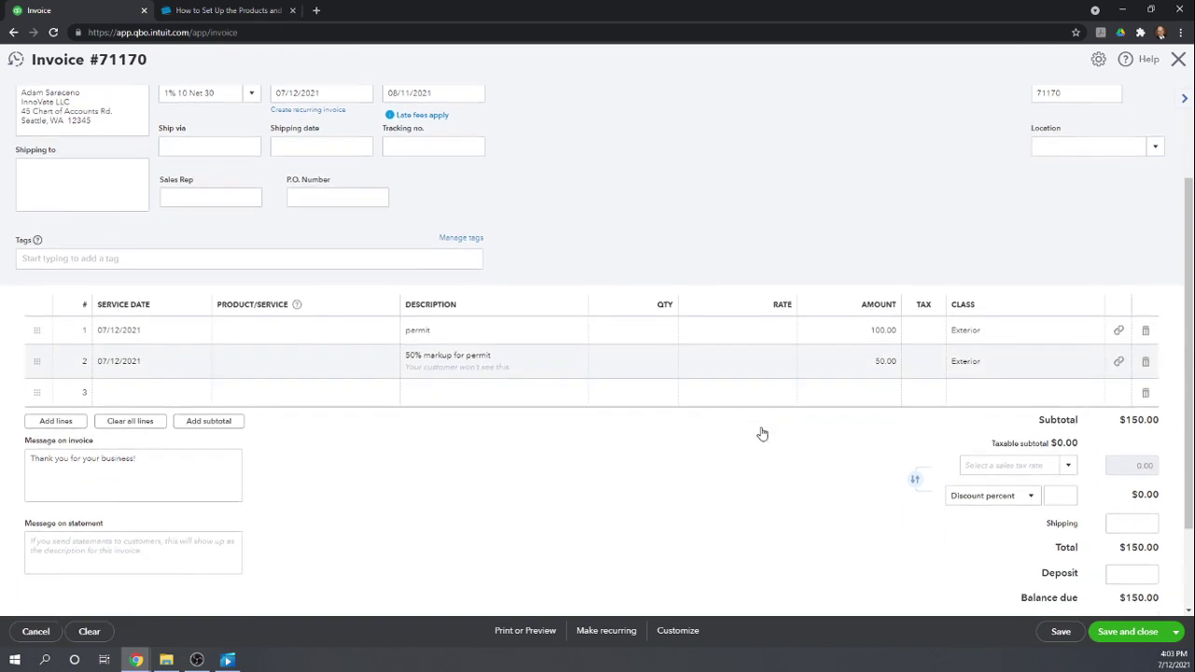
pyautogui.scroll(-2, 763, 432)
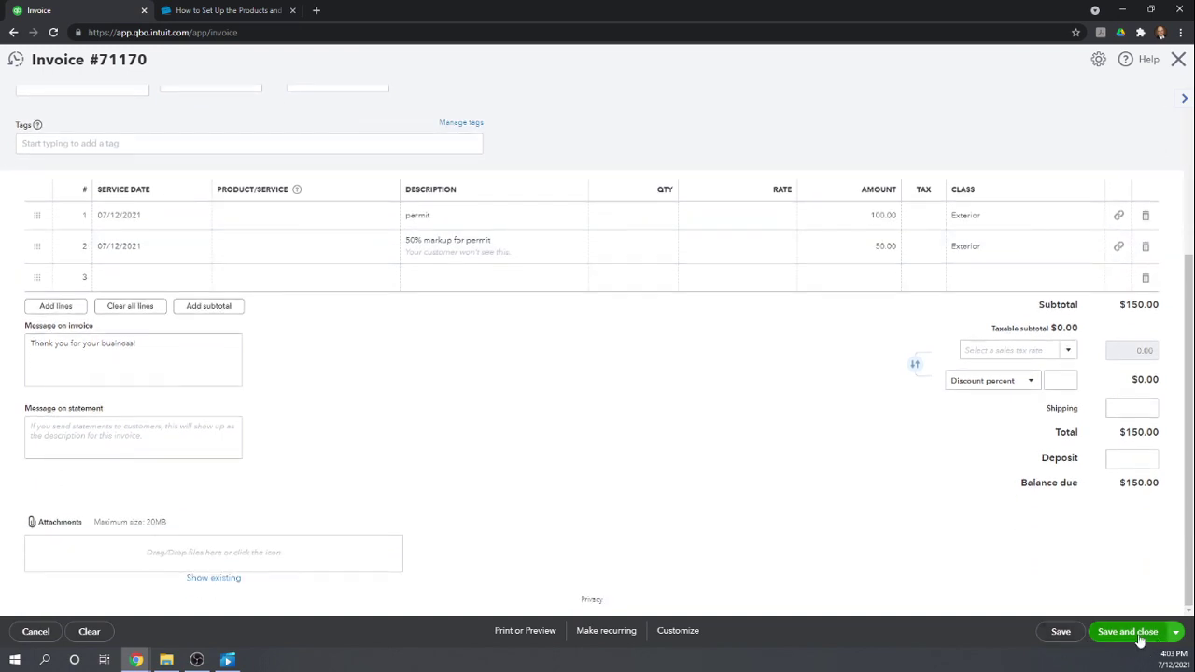
# - Save and close invoice 71170 for $150, returning to the Sales Invoices list
pyautogui.click(1126, 632)
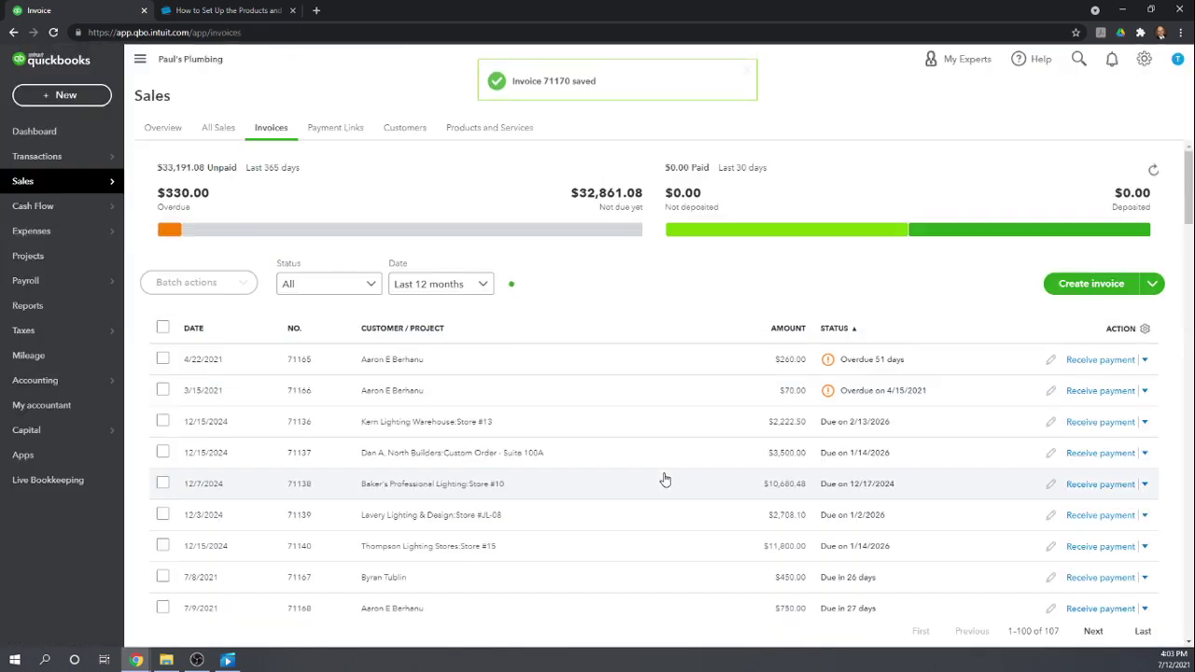